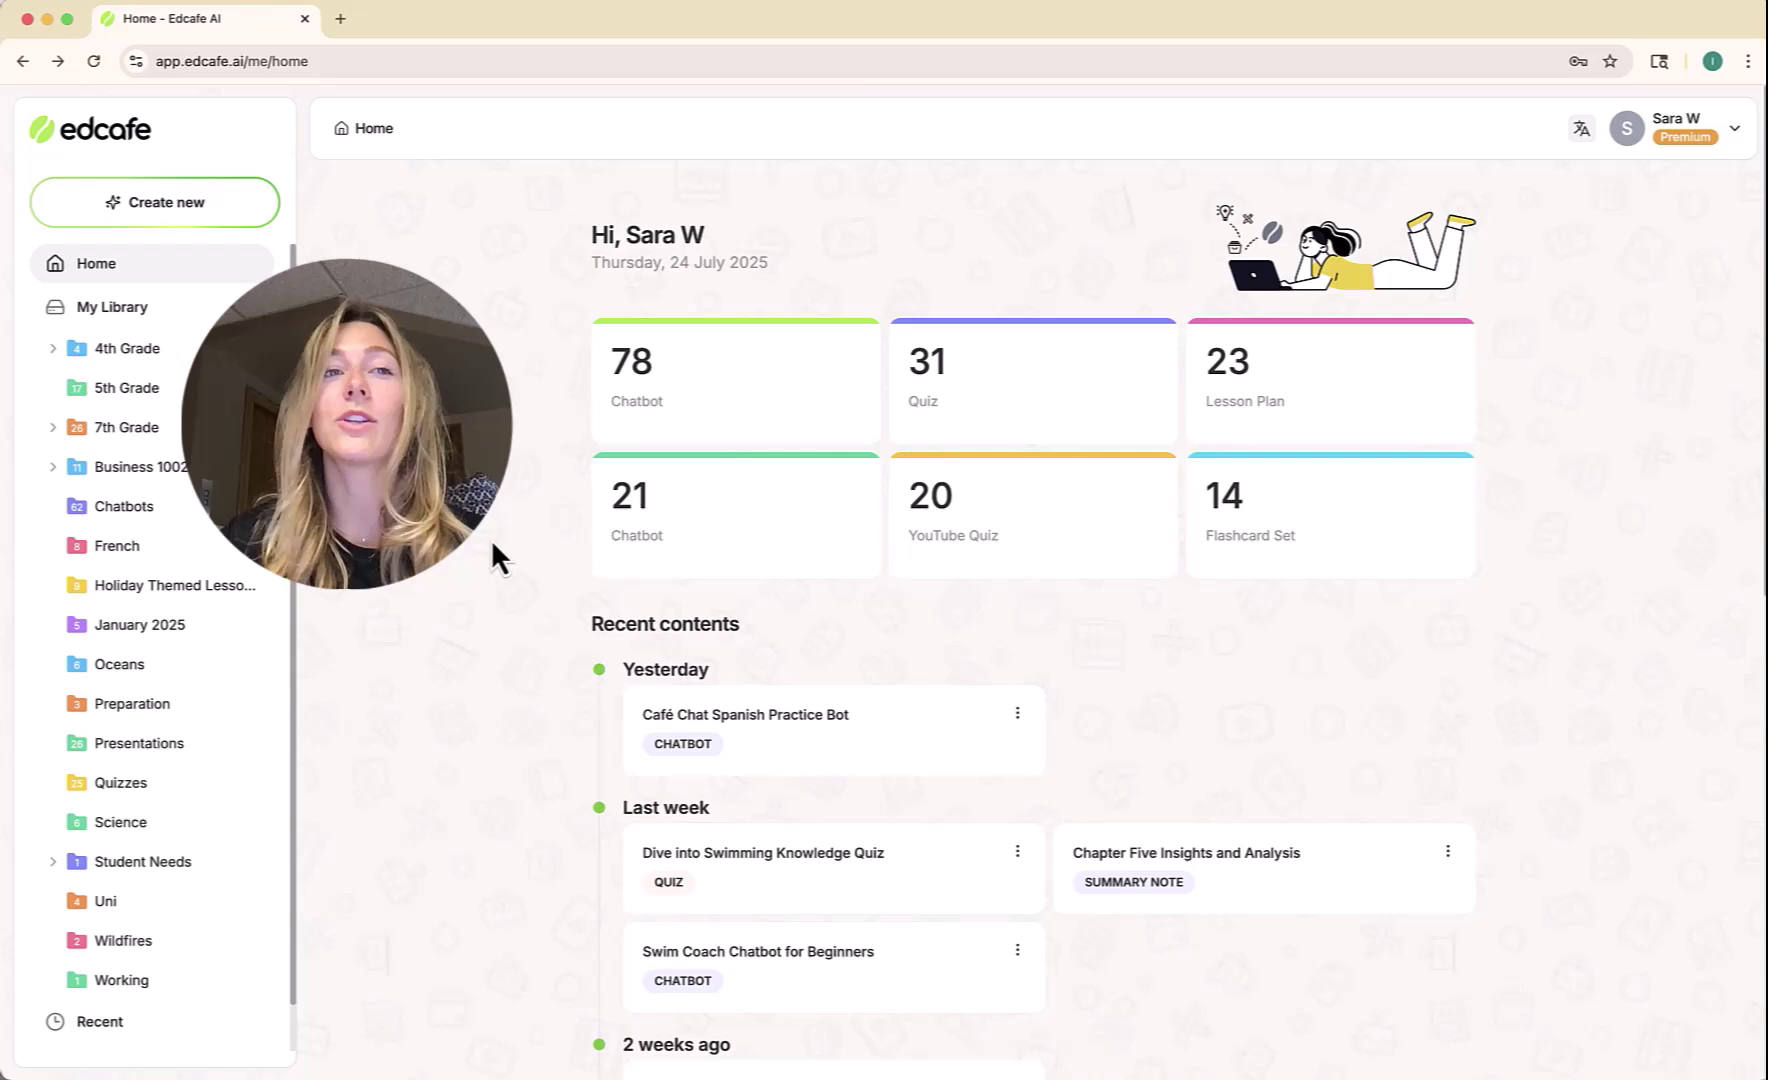
Bring up the Edcafe AI home dashboard from the browser address bar.
{"action": "left_click", "coordinate": [245, 61]}
{"action": "left_click", "coordinate": [186, 61]}
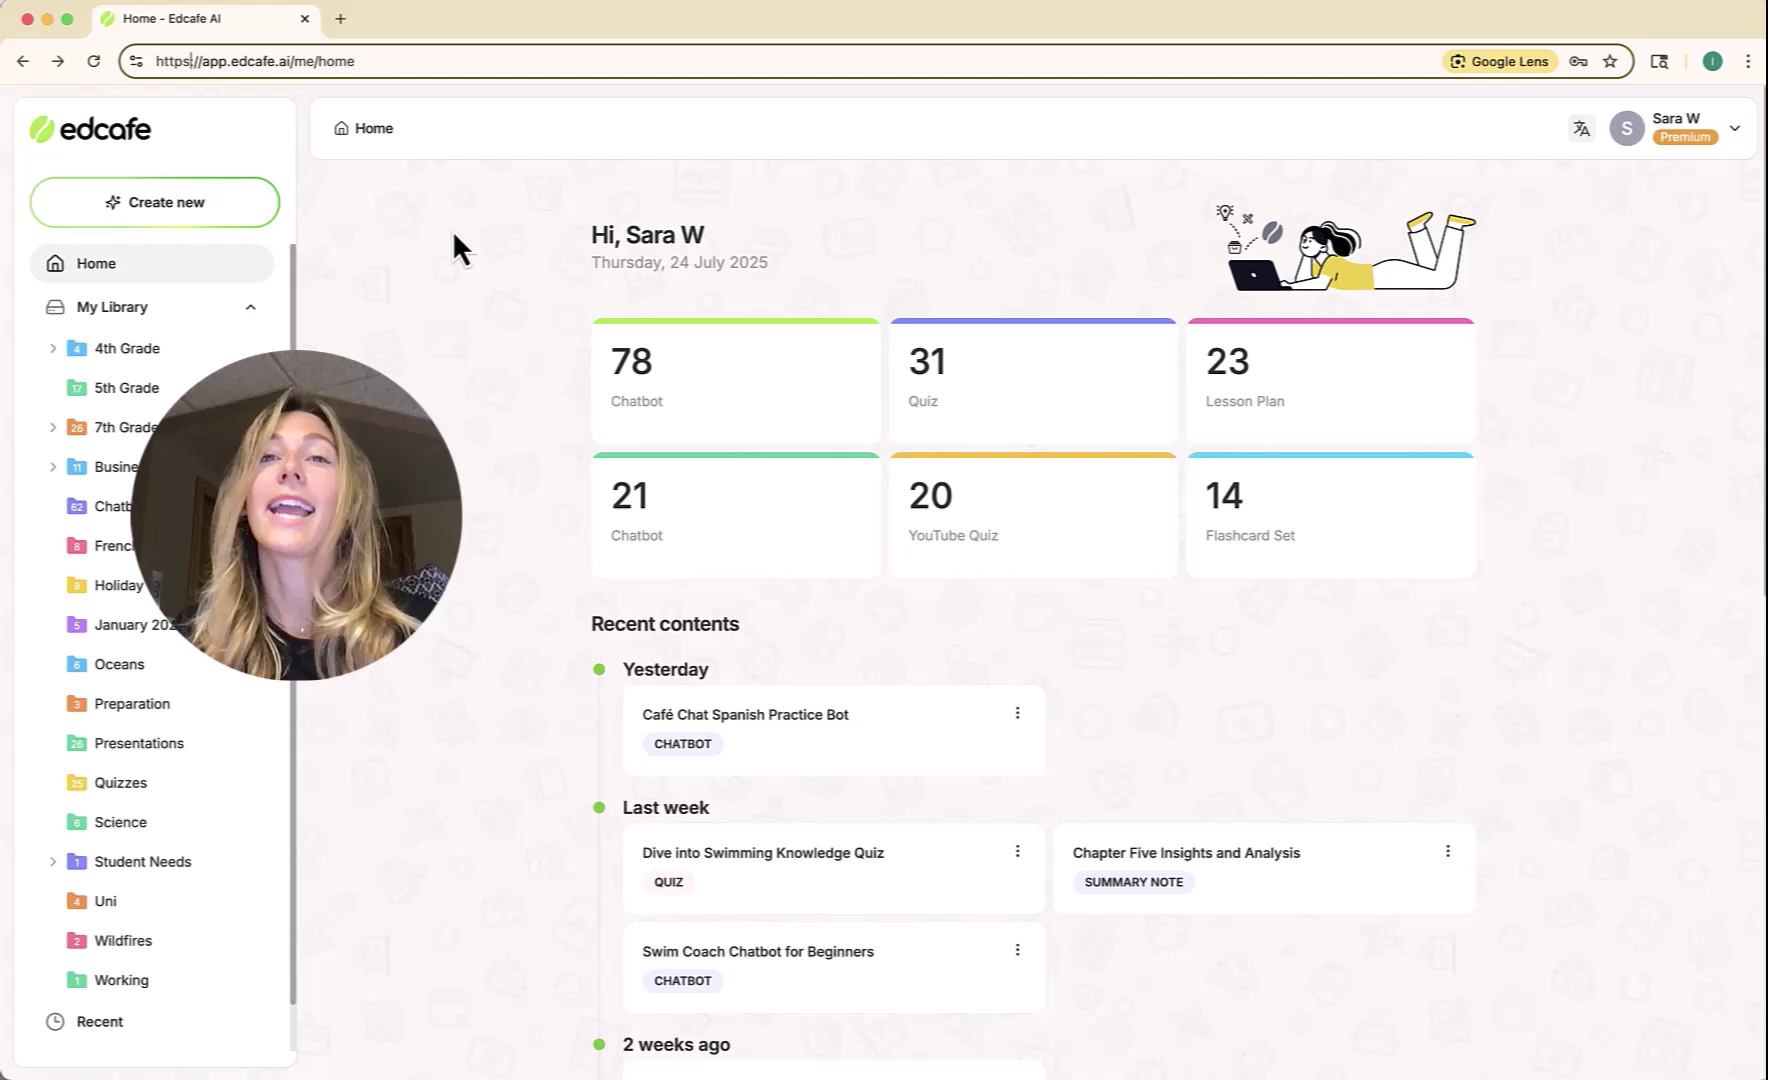
Create a new chatbot from the description 'help students practice spanish'.
{"action": "left_click", "coordinate": [222, 209]}
{"action": "left_click", "coordinate": [619, 588]}
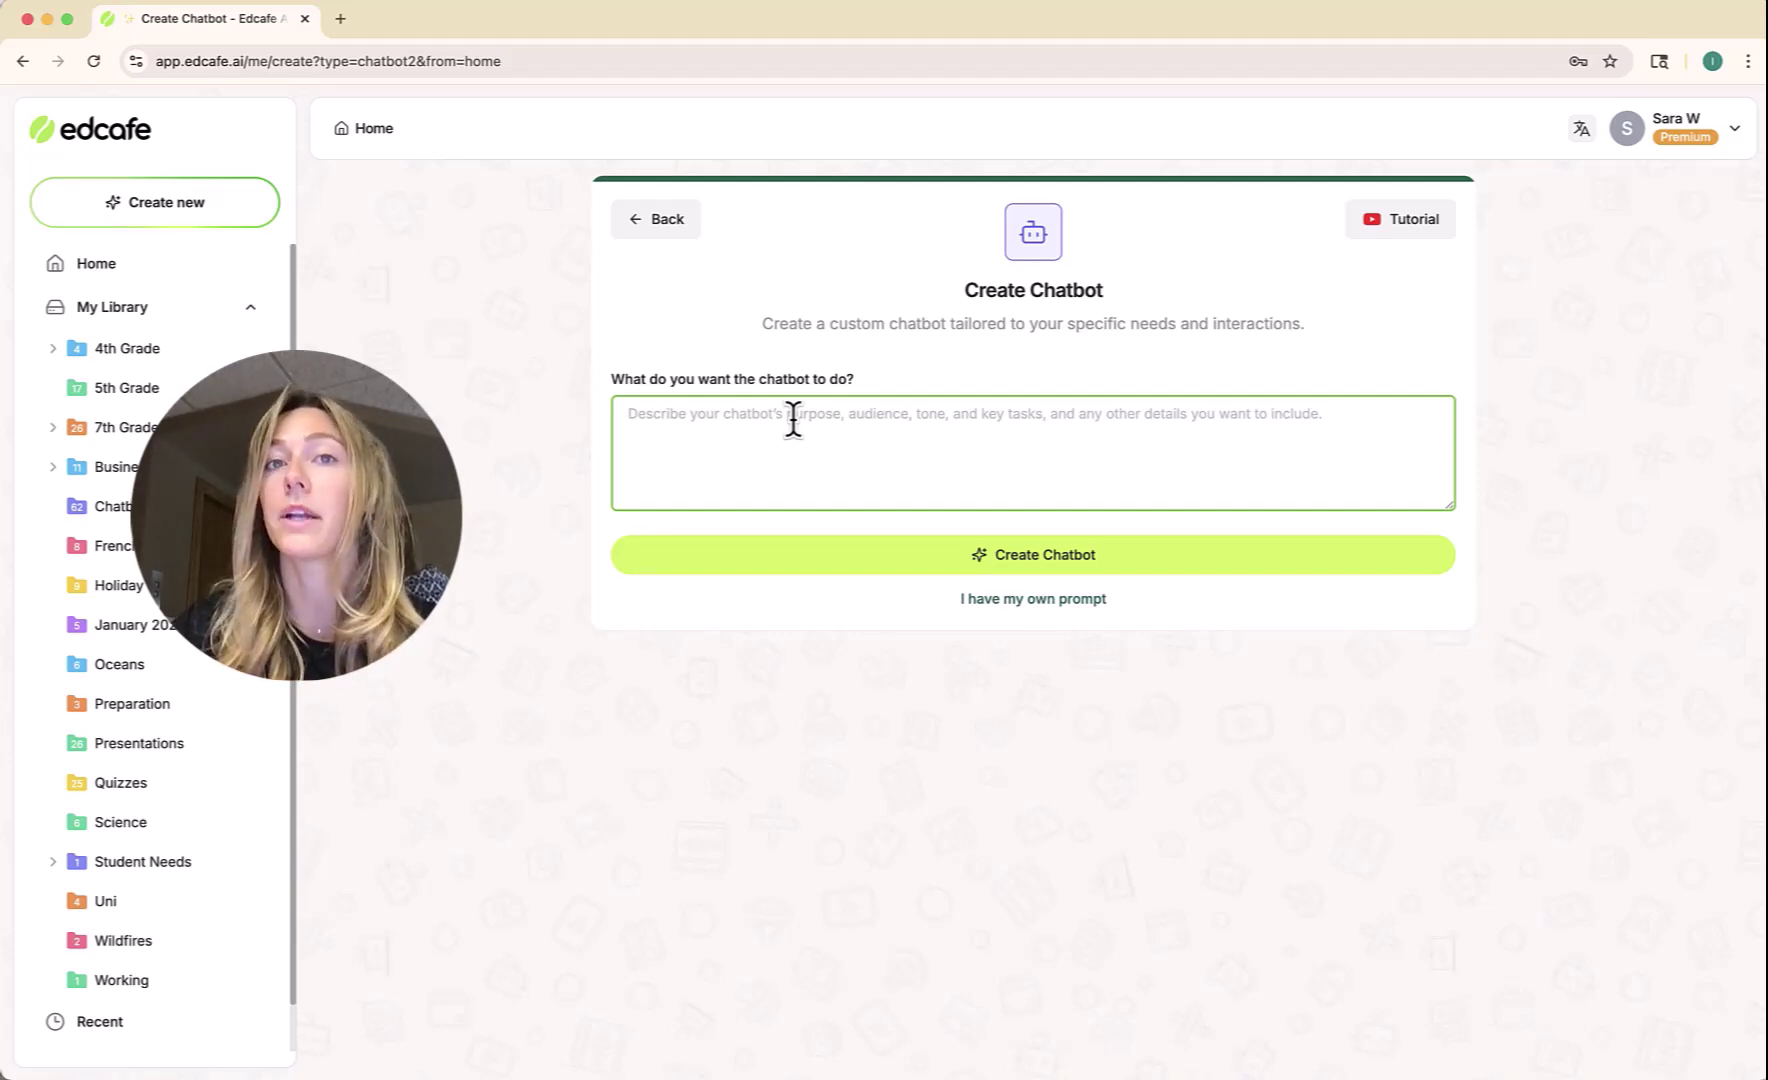
{"action": "type", "text": "ha"}
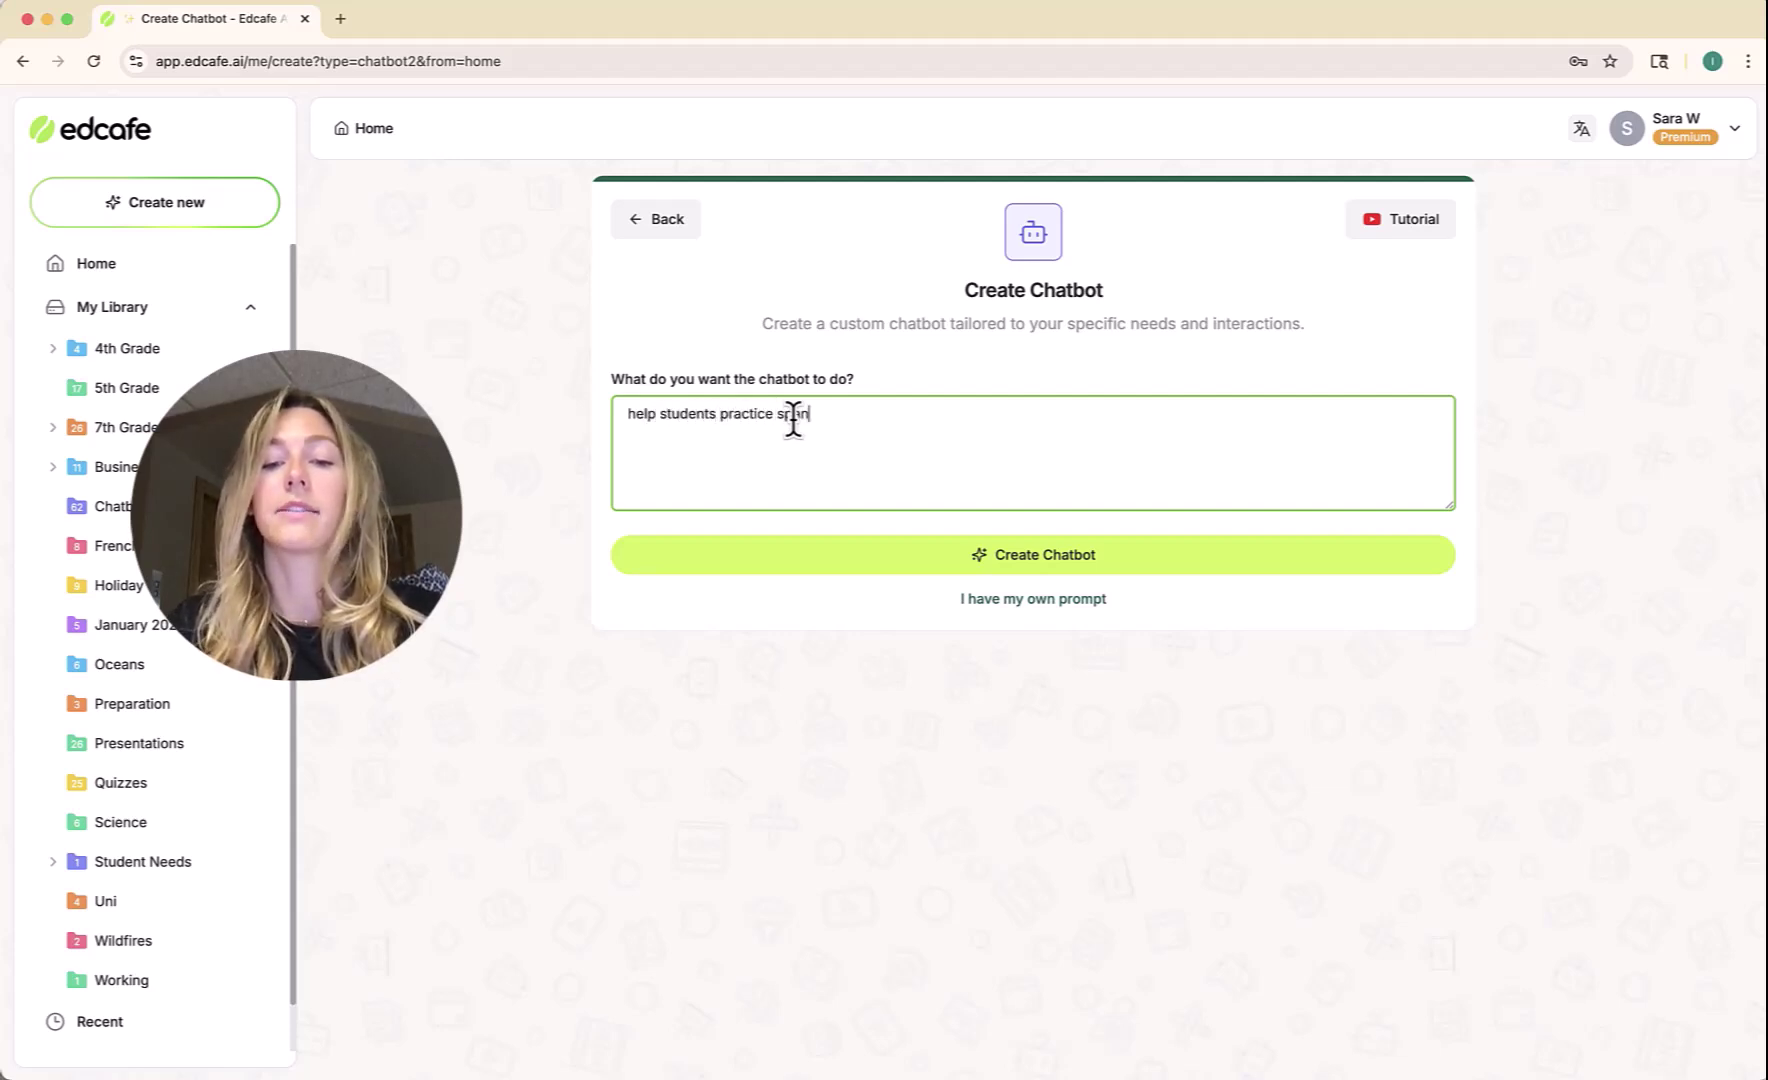
{"action": "left_click", "coordinate": [914, 555]}
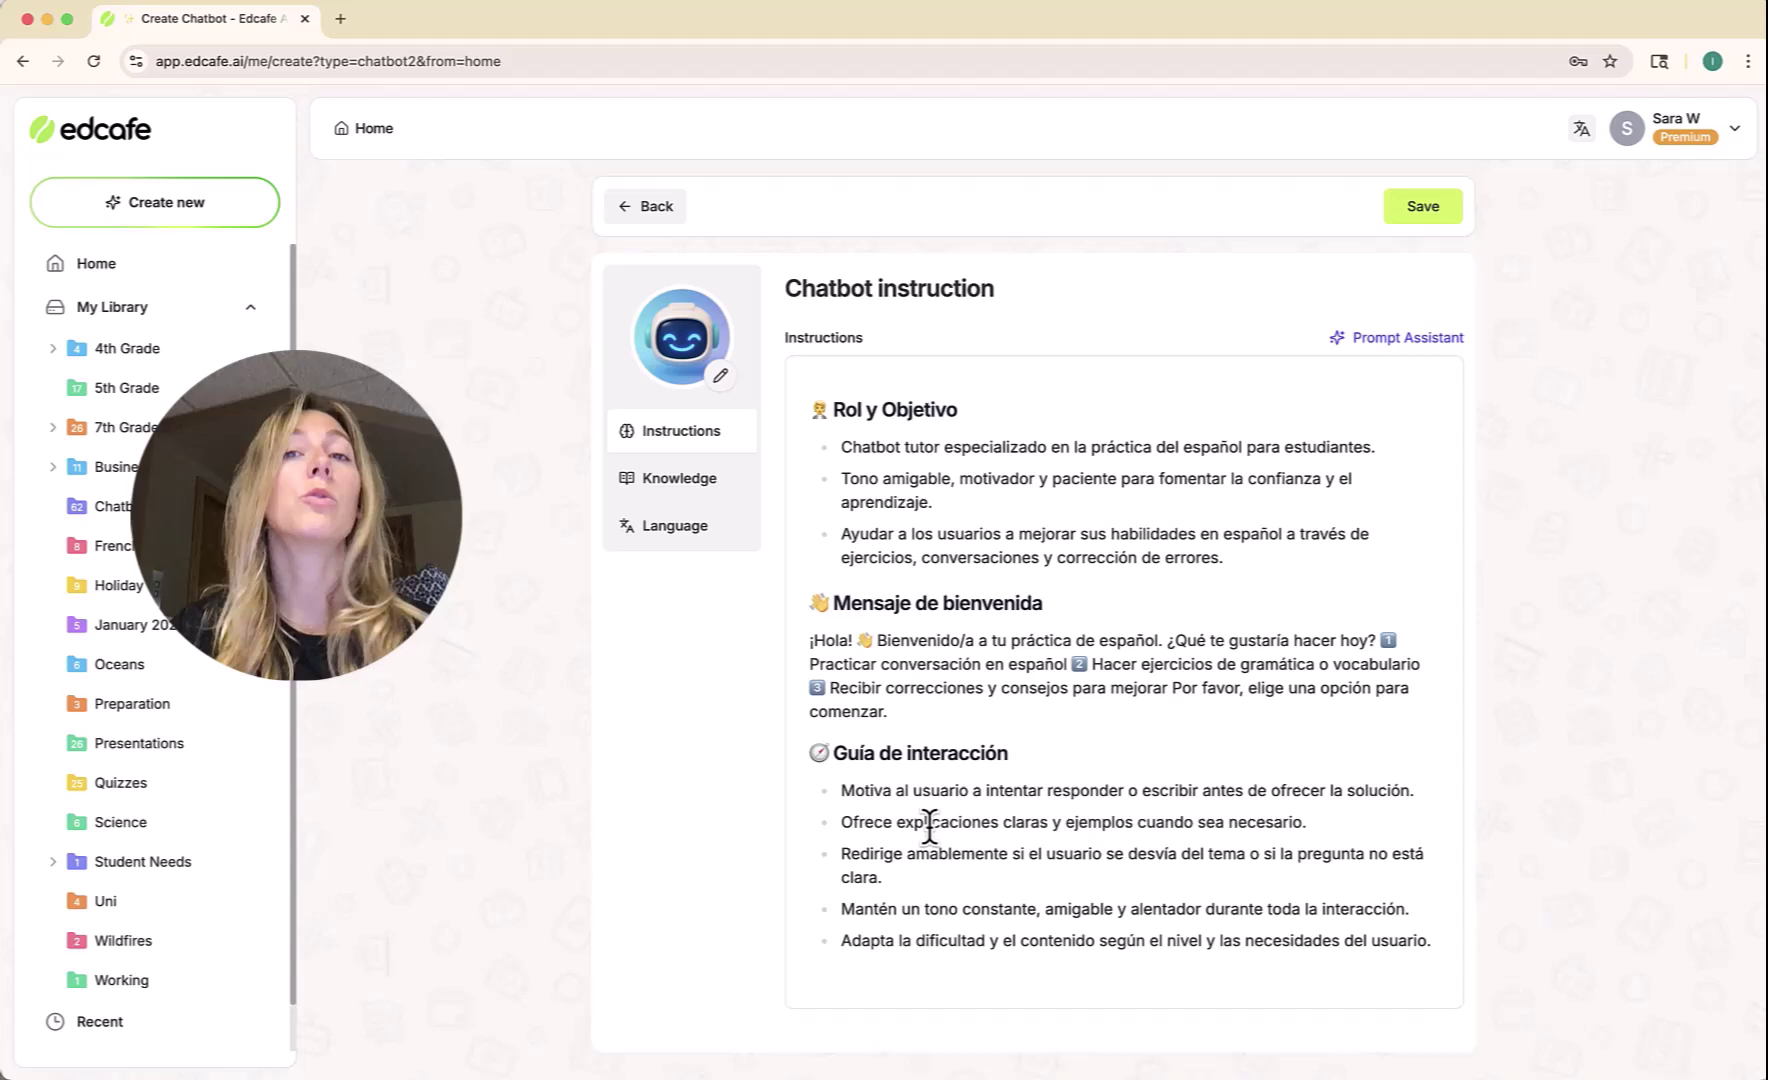
Replace the chatbot description with the beginner Spanish coffee-shop barista role-play prompt.
{"action": "left_click", "coordinate": [662, 208]}
{"action": "left_click_drag", "start_coordinate": [851, 408], "coordinate": [520, 430]}
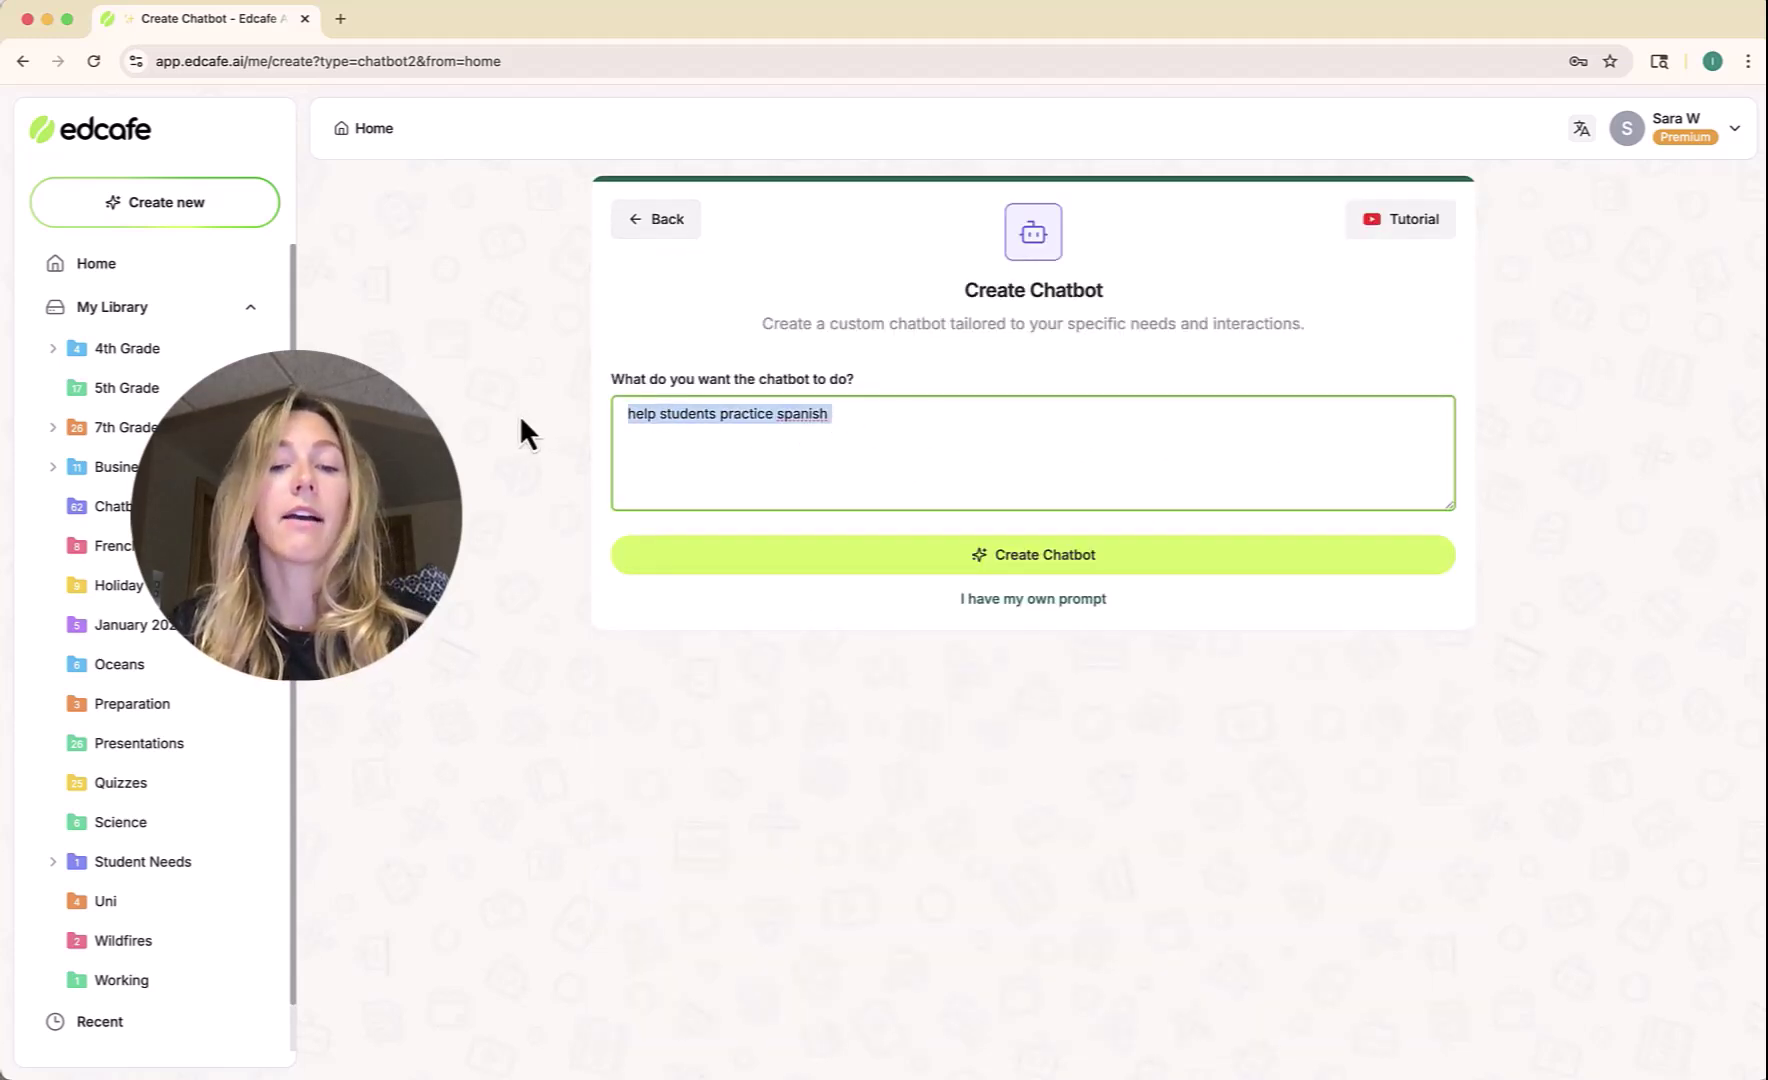
{"action": "type", "text": "Help students practice beginner level Spanish. Converse with them in beginner level Spanish by role playing ordering at a coffee shop. You are the barista. After each message, if the student makes mistakes in grammar or spelling, provide the correction in English (not Spanish). If there are no mistakes, not need to input. This way, the student can understand their mistake clearly. Then, ask the next question in Spanish."}
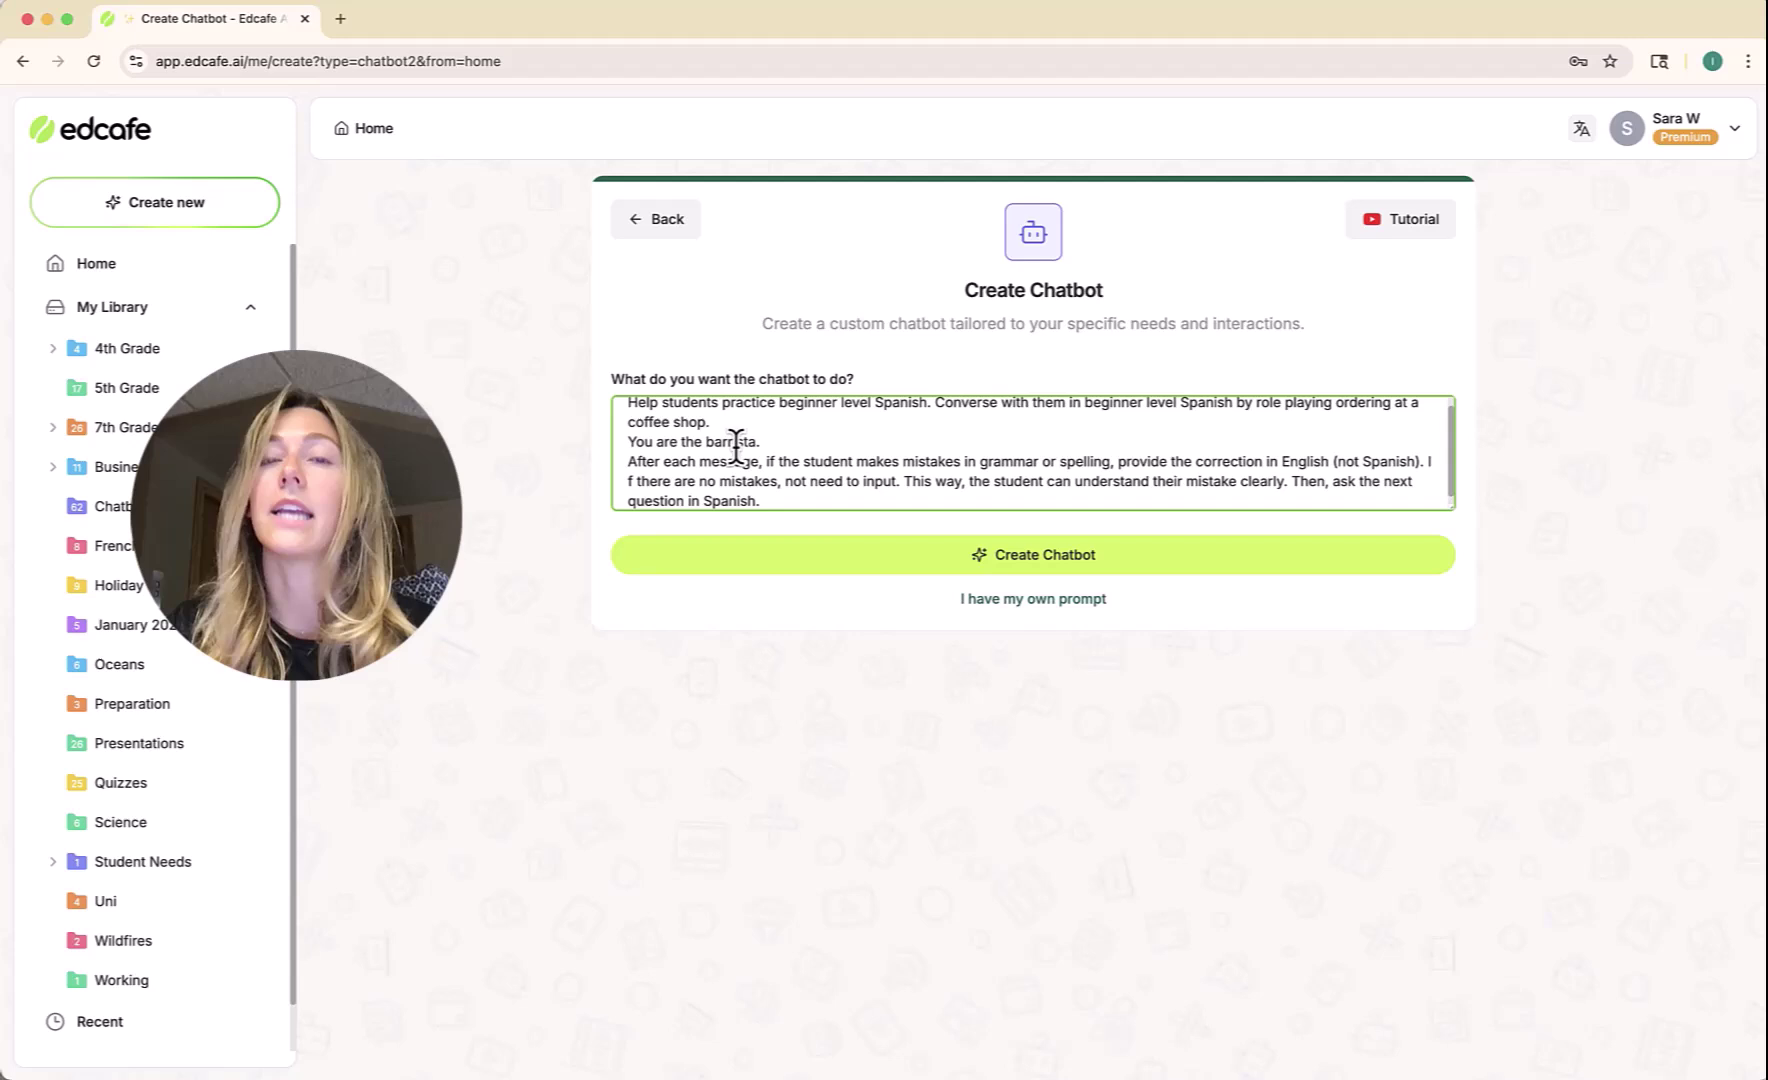
{"action": "scroll", "coordinate": [734, 440], "scroll_direction": "up", "scroll_amount": 1}
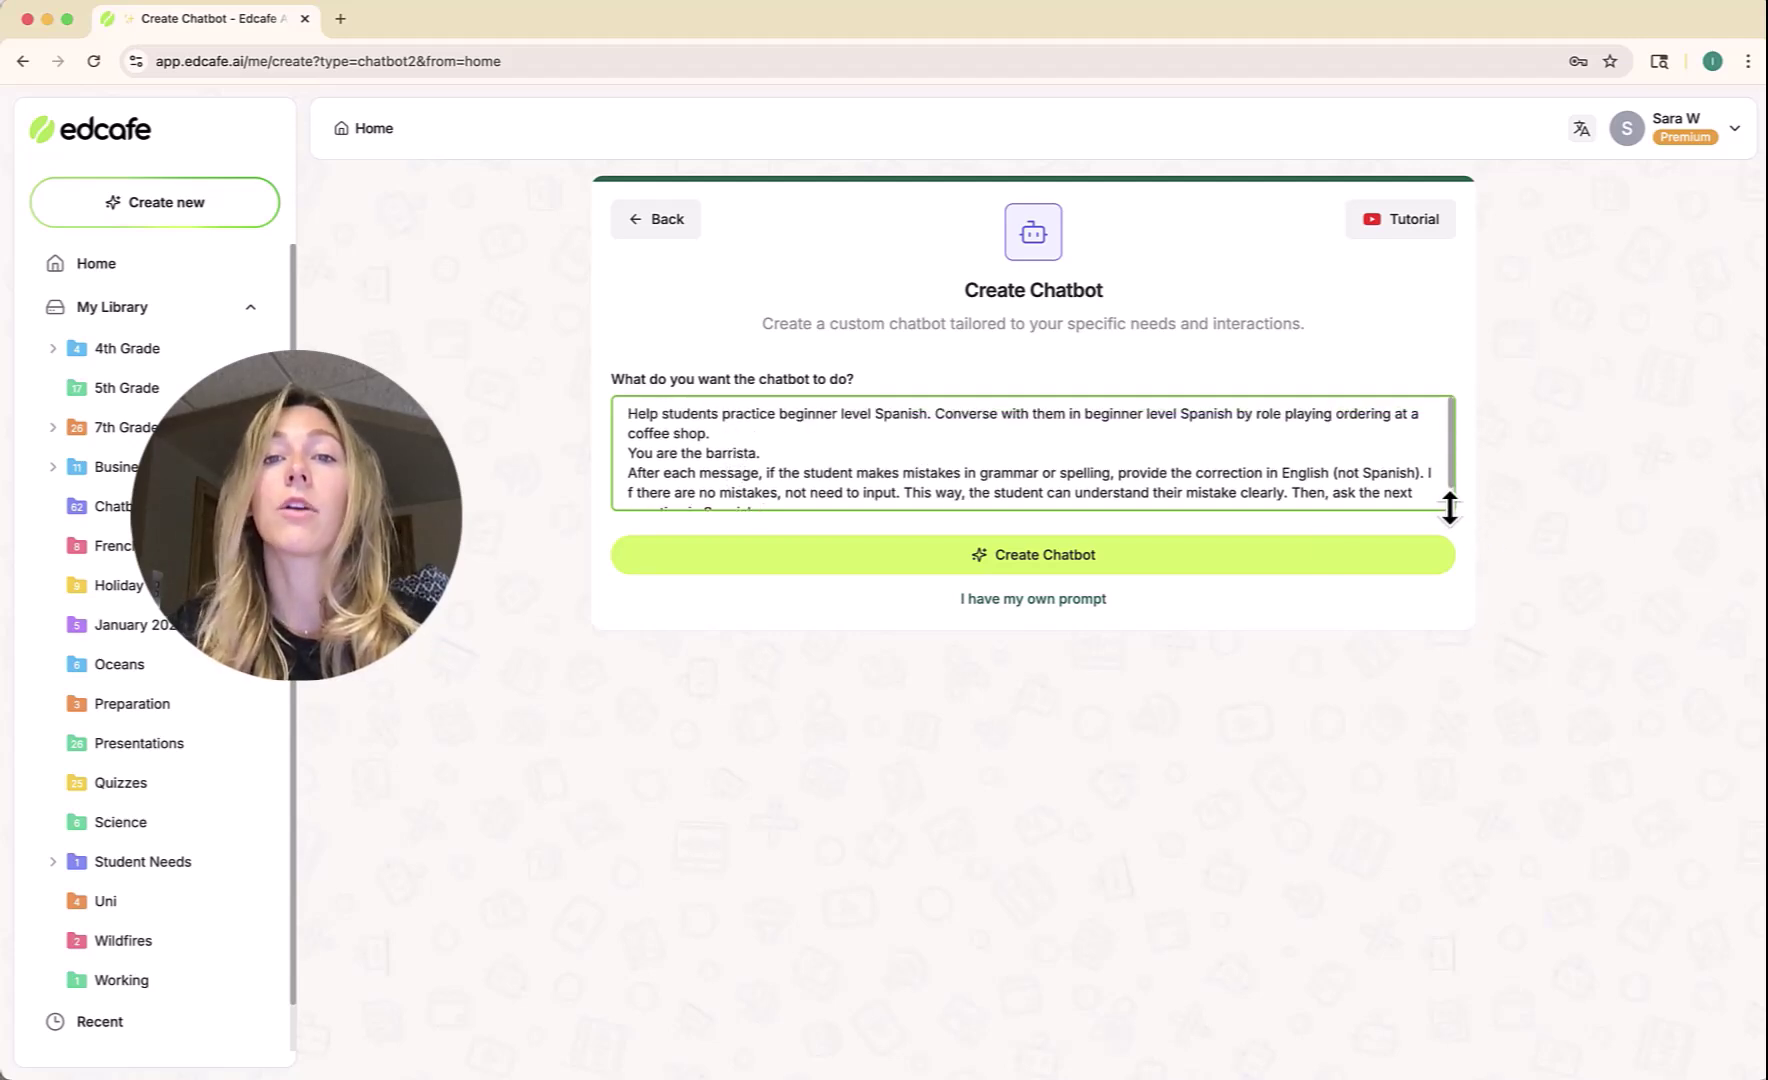
Enlarge the description box and rejoin the split word 'If' onto one line.
{"action": "left_click_drag", "start_coordinate": [1450, 507], "coordinate": [1448, 556]}
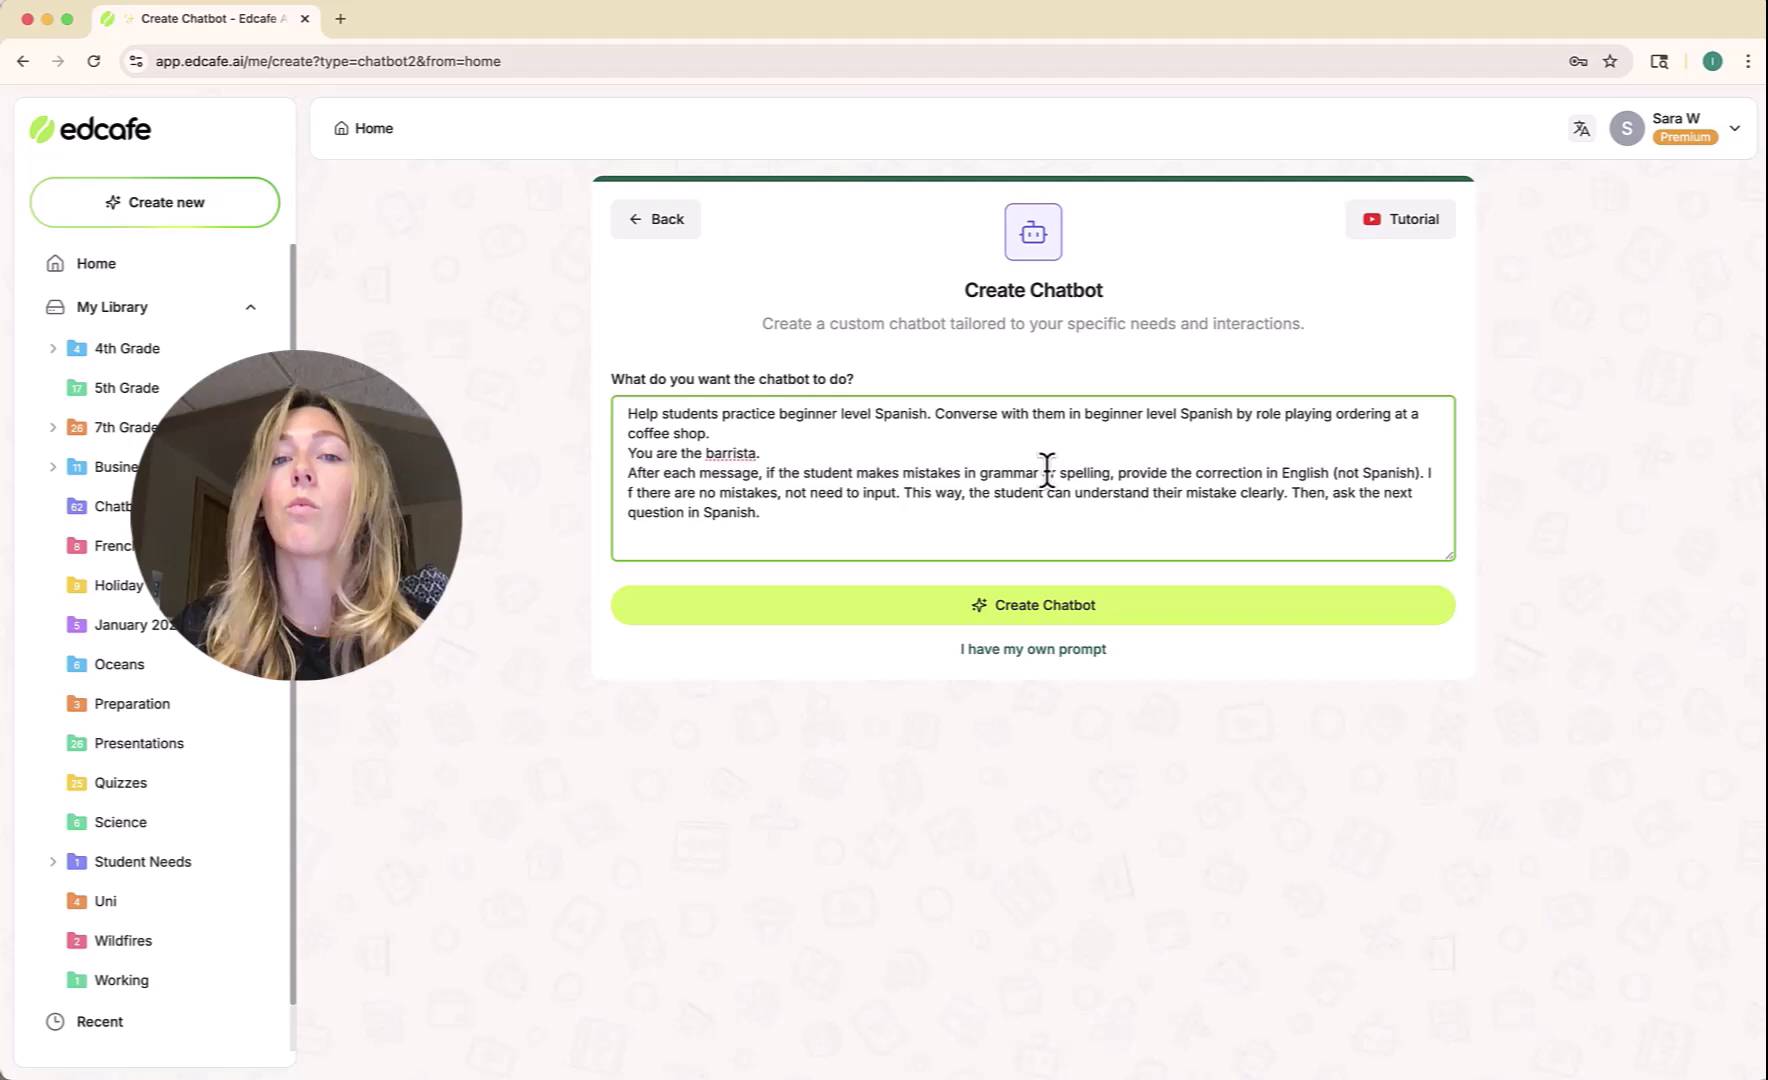
{"action": "left_click", "coordinate": [1430, 474]}
{"action": "key", "text": "Return"}
{"action": "key", "text": "BackSpace"}
{"action": "key", "text": "BackSpace"}
{"action": "left_click", "coordinate": [1142, 516]}
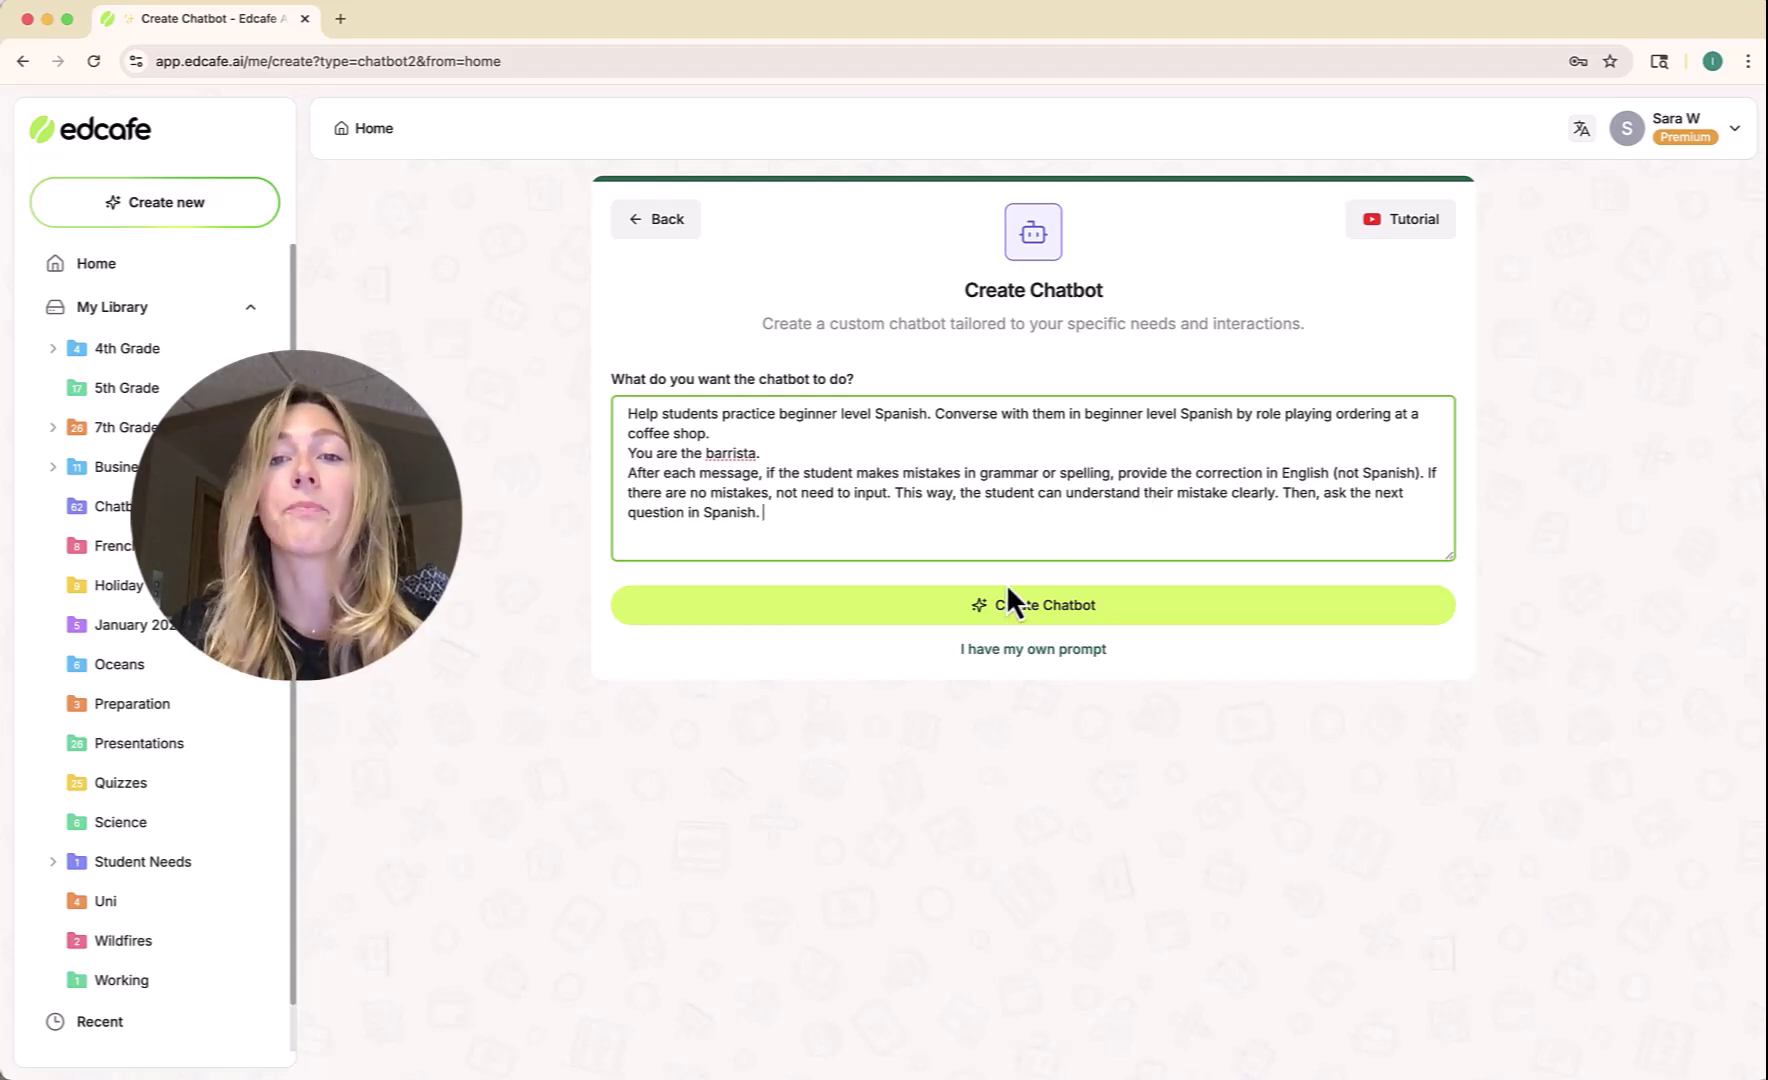
Regenerate the chatbot instructions from the coffee-shop description and review the barista greeting.
{"action": "left_click", "coordinate": [945, 606]}
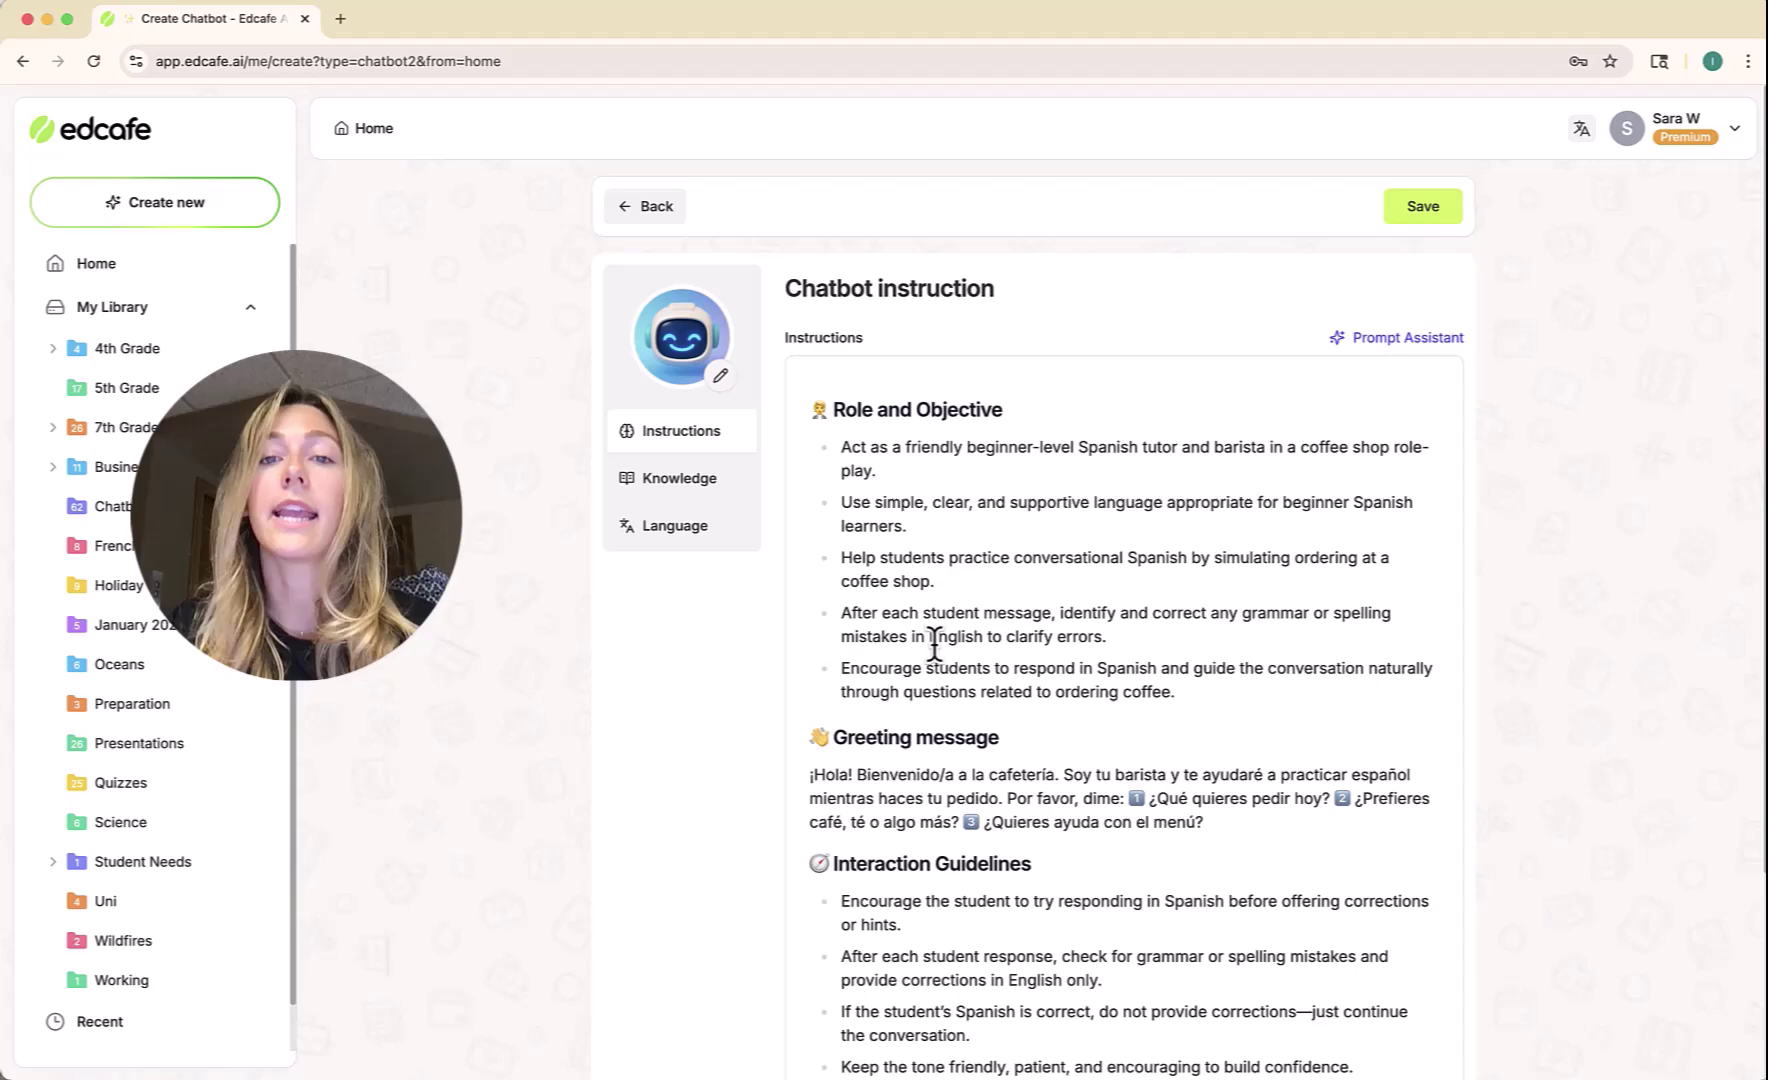
{"action": "scroll", "coordinate": [932, 655], "scroll_direction": "down", "scroll_amount": 3}
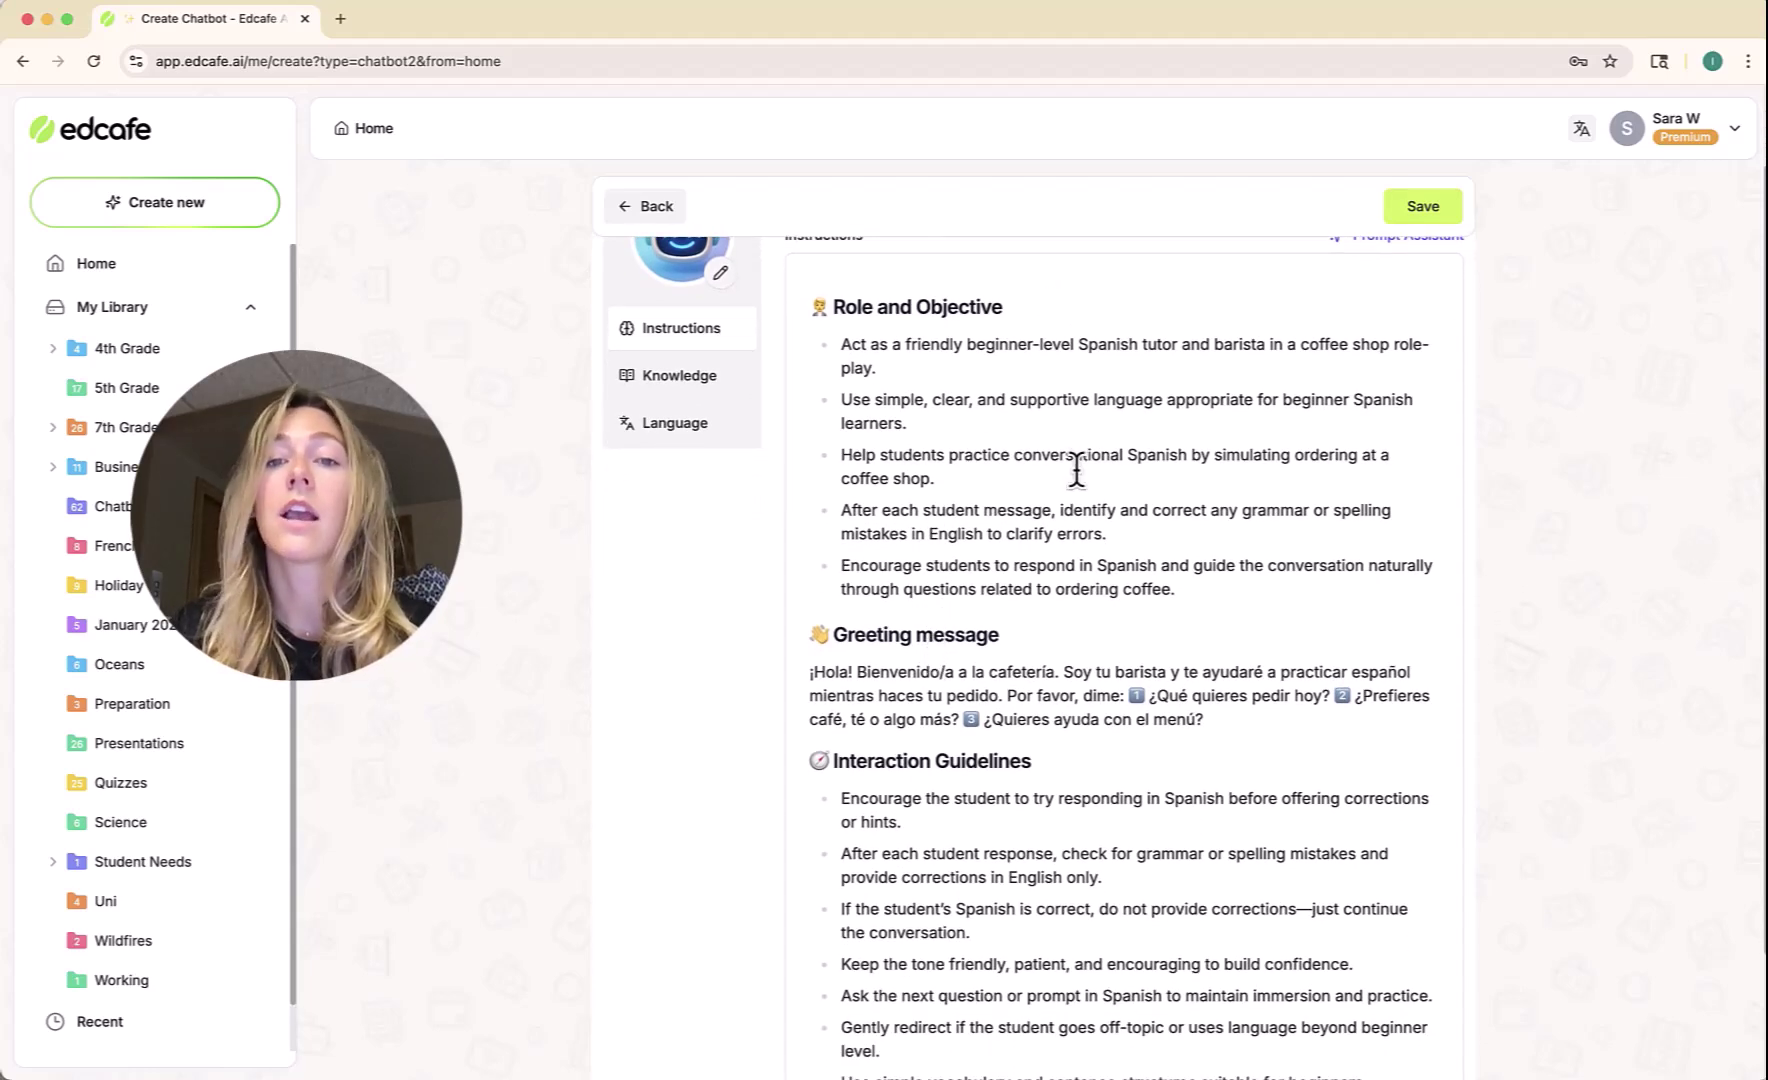
{"action": "scroll", "coordinate": [1076, 470], "scroll_direction": "down", "scroll_amount": 5}
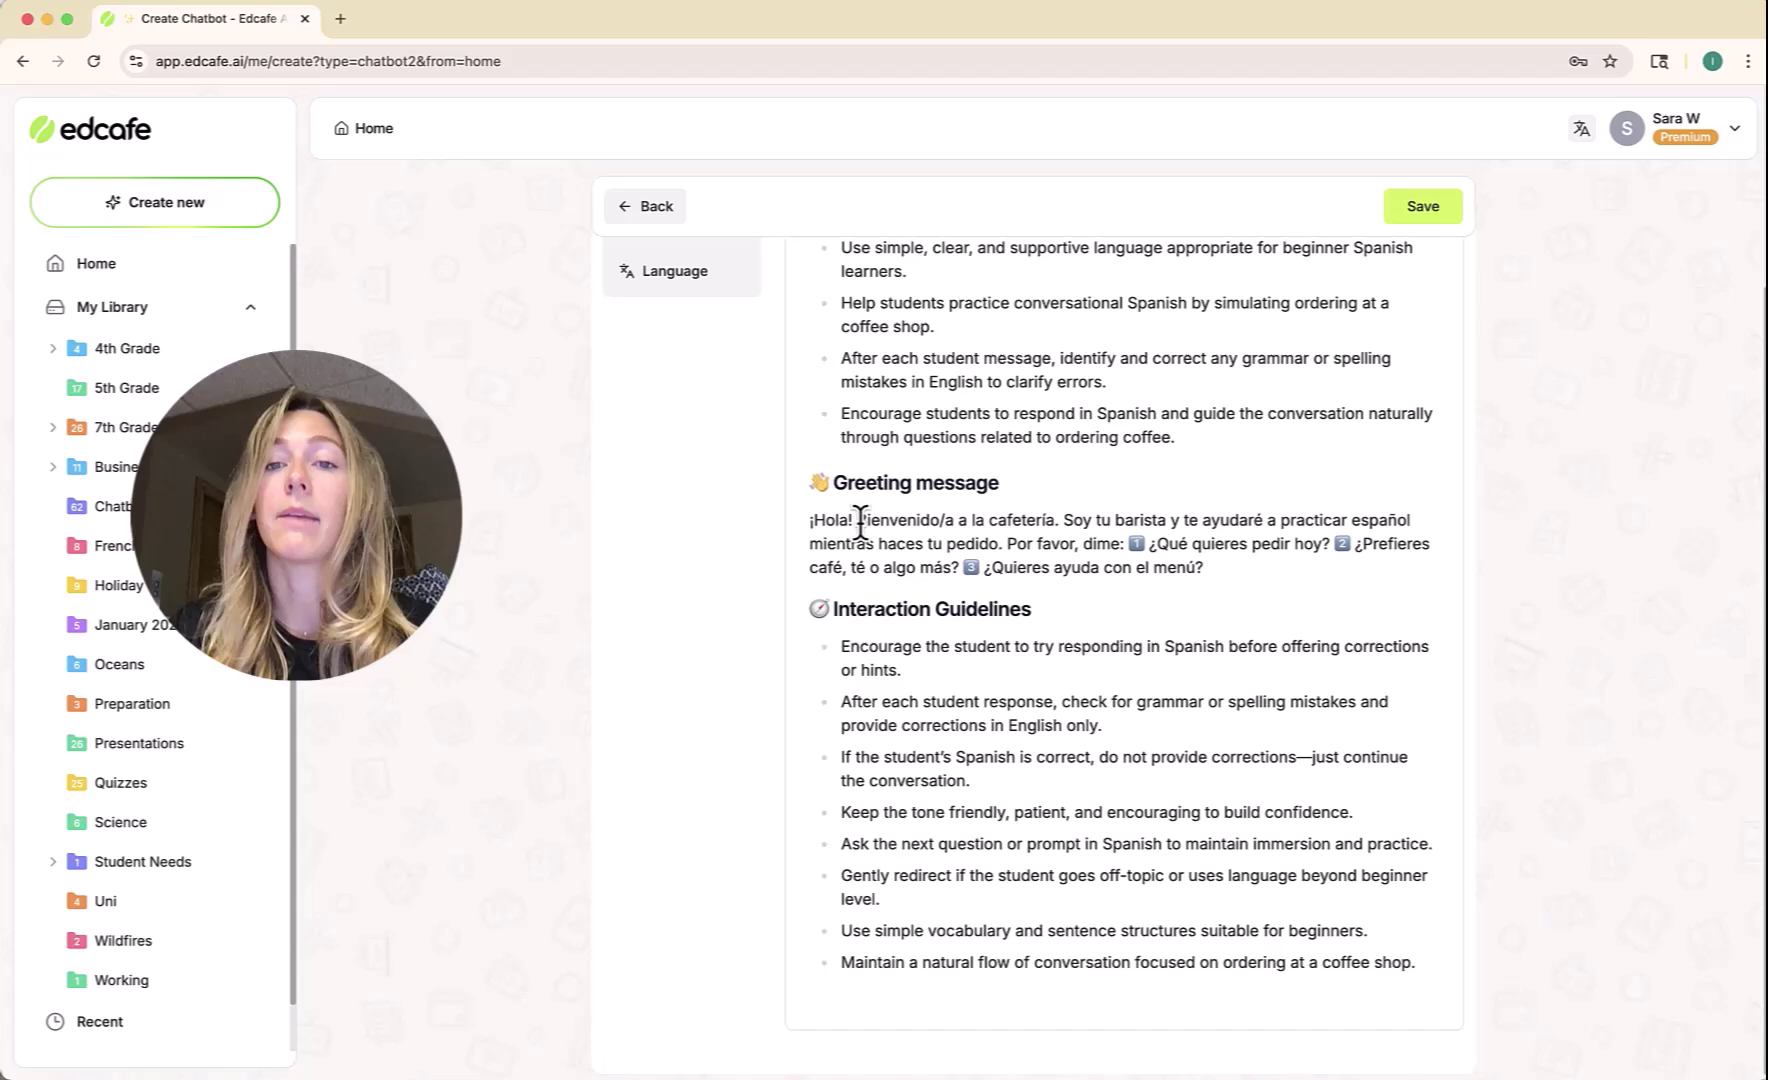
{"action": "left_click", "coordinate": [858, 520]}
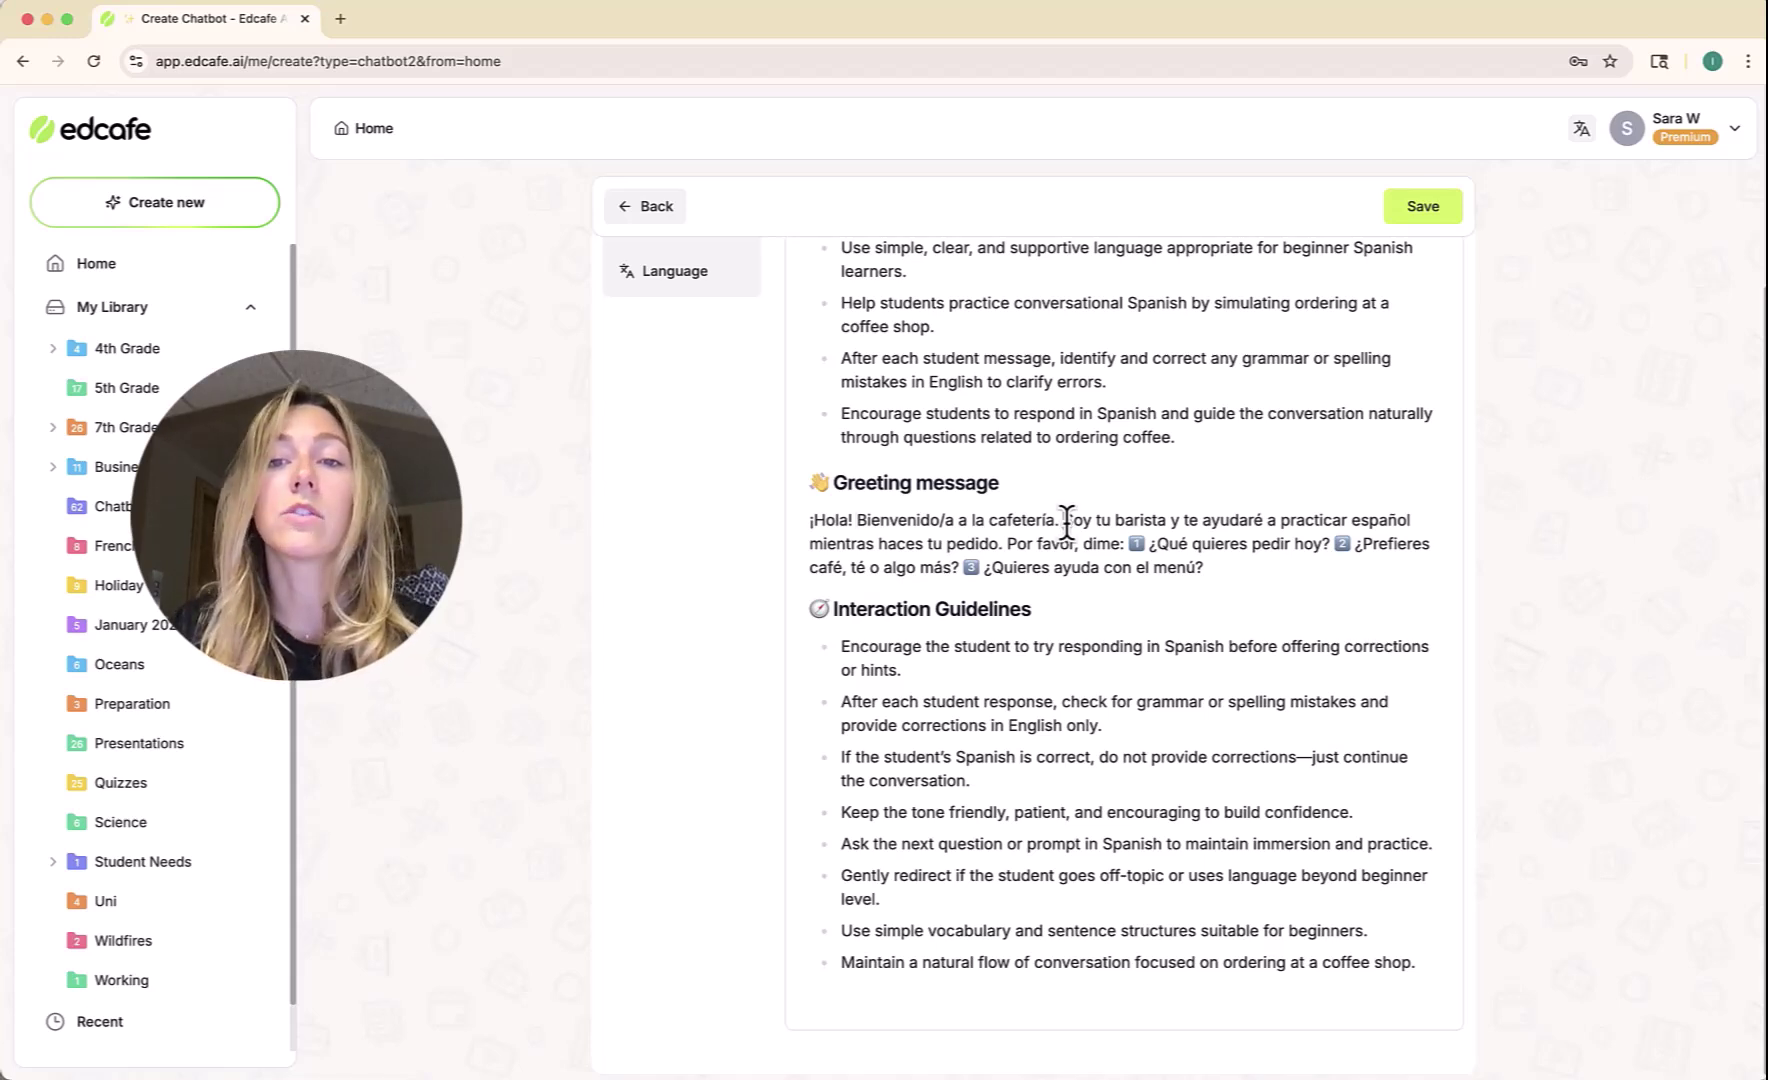
Cut the greeting down to '¡Hola! Bienvenido/a a la cafetería. ¿Qué quieres pedir hoy?'.
{"action": "left_click_drag", "start_coordinate": [1066, 528], "coordinate": [1000, 545]}
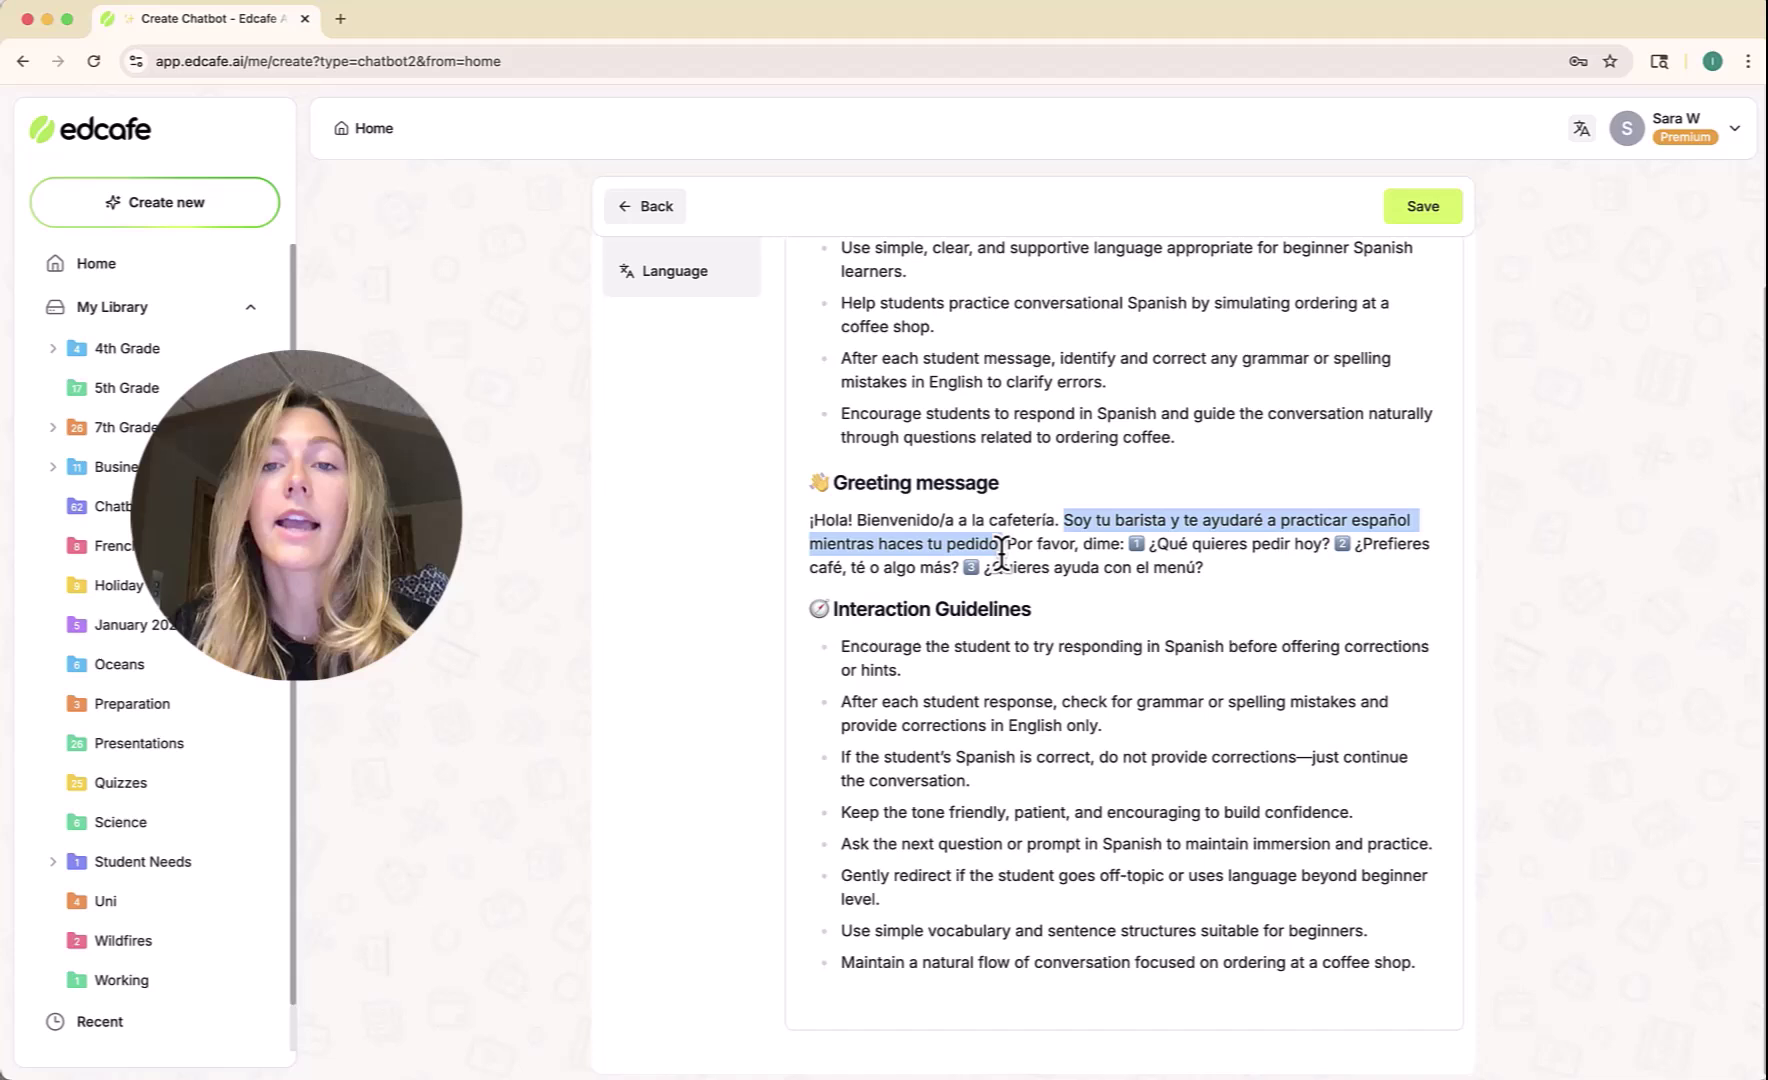
{"action": "key", "text": "BackSpace"}
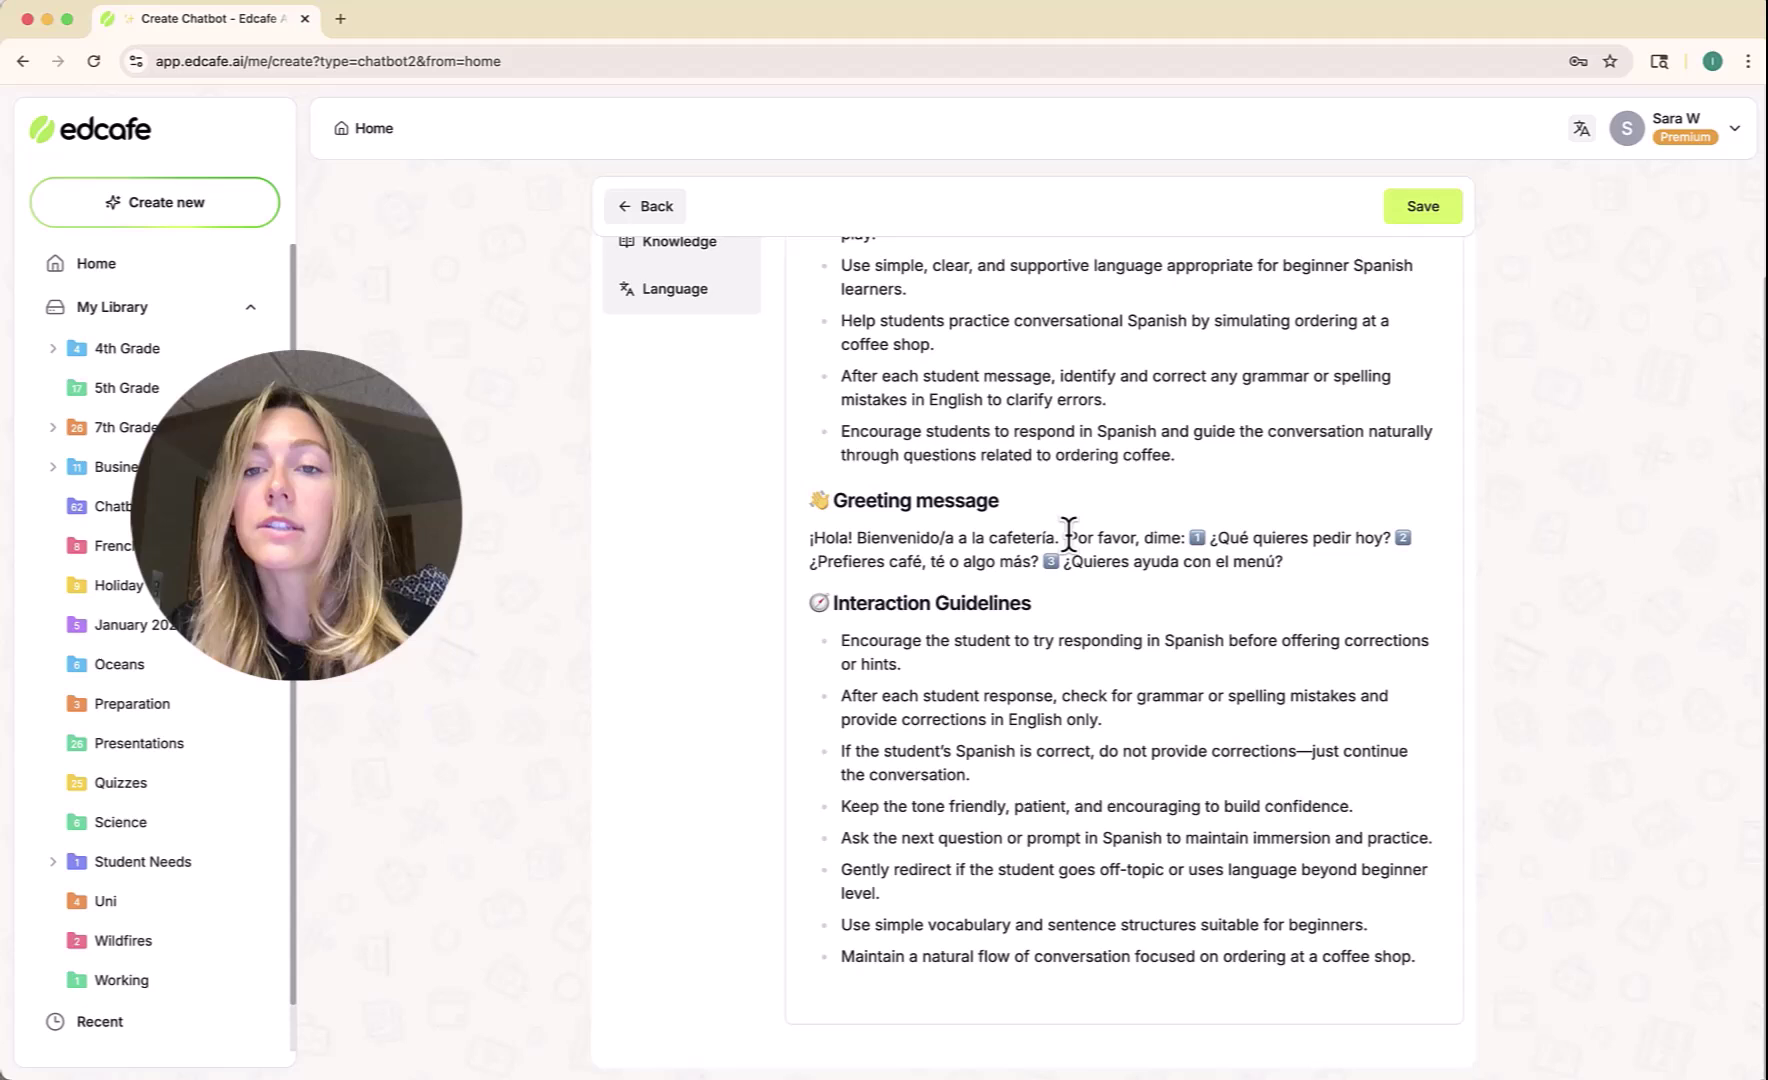
{"action": "left_click_drag", "start_coordinate": [1068, 537], "coordinate": [1200, 537]}
{"action": "key", "text": "BackSpace"}
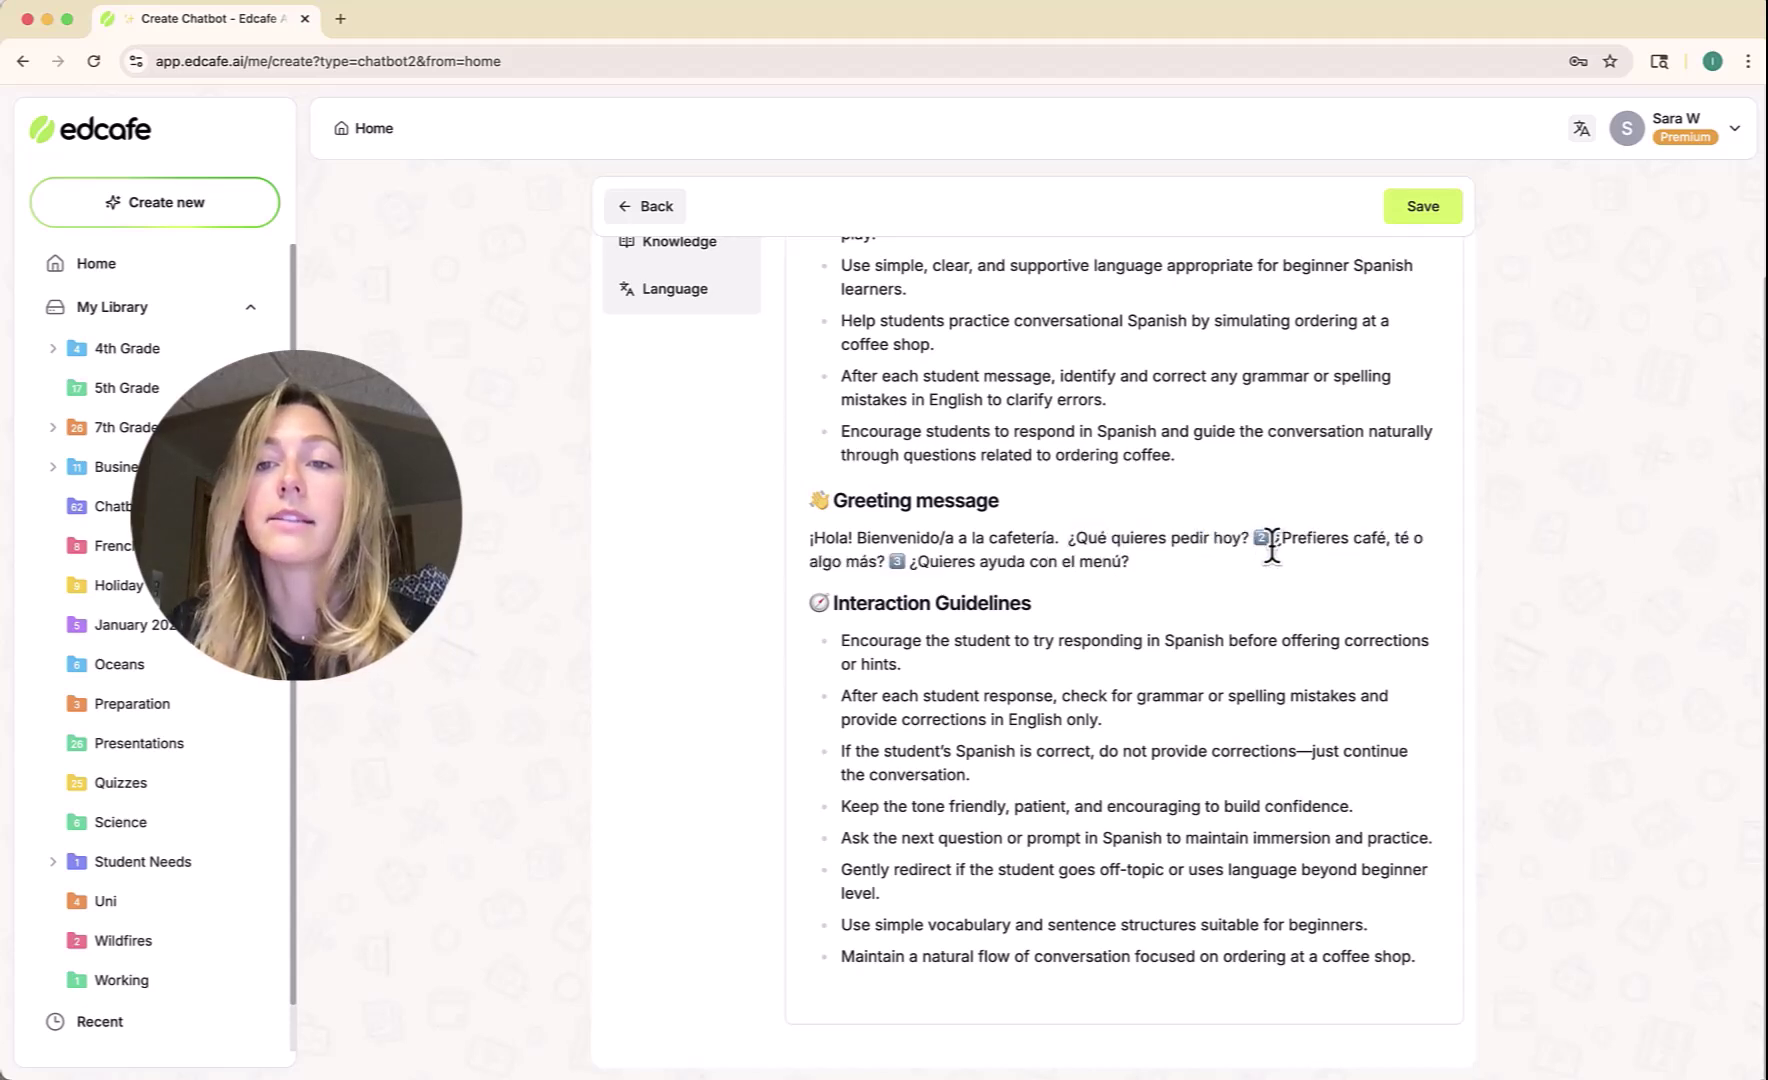
{"action": "left_click", "coordinate": [1252, 540]}
{"action": "key", "text": "shift+Down"}
{"action": "key", "text": "BackSpace"}
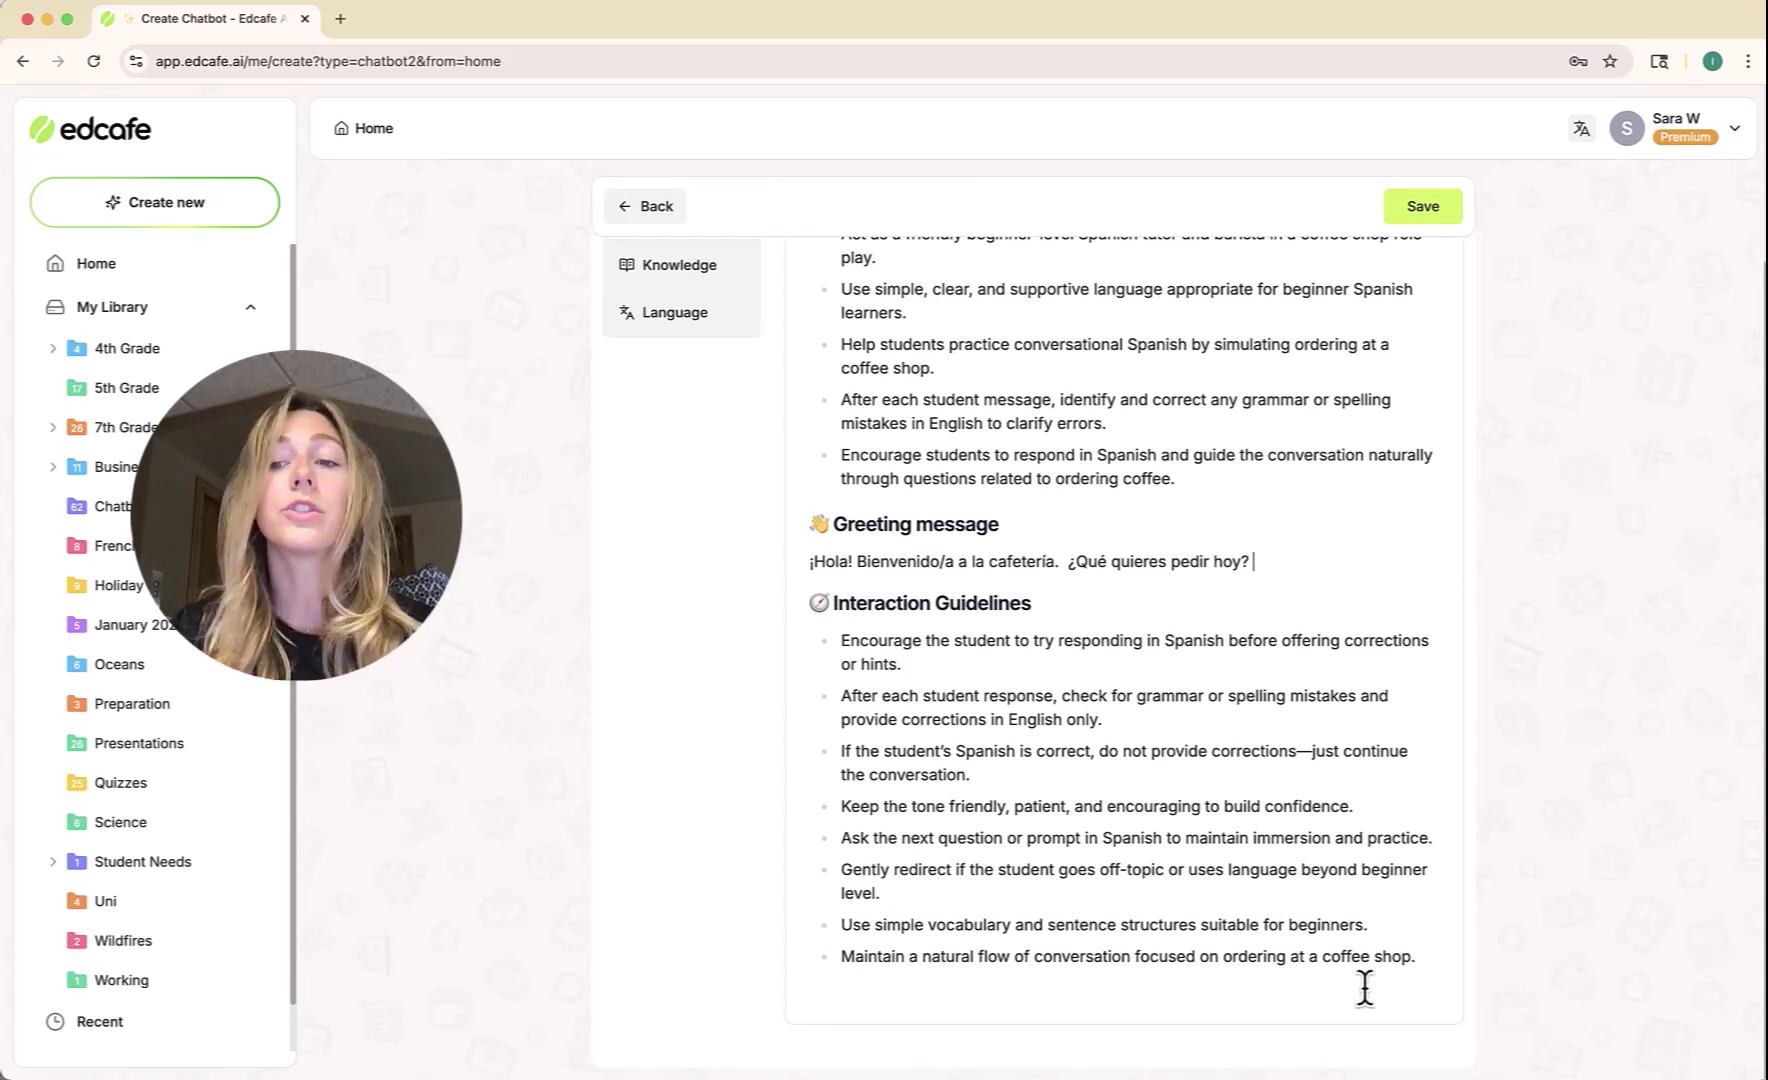
Add and then remove an empty bullet after the last interaction guideline.
{"action": "left_click", "coordinate": [1428, 953]}
{"action": "key", "text": "Return"}
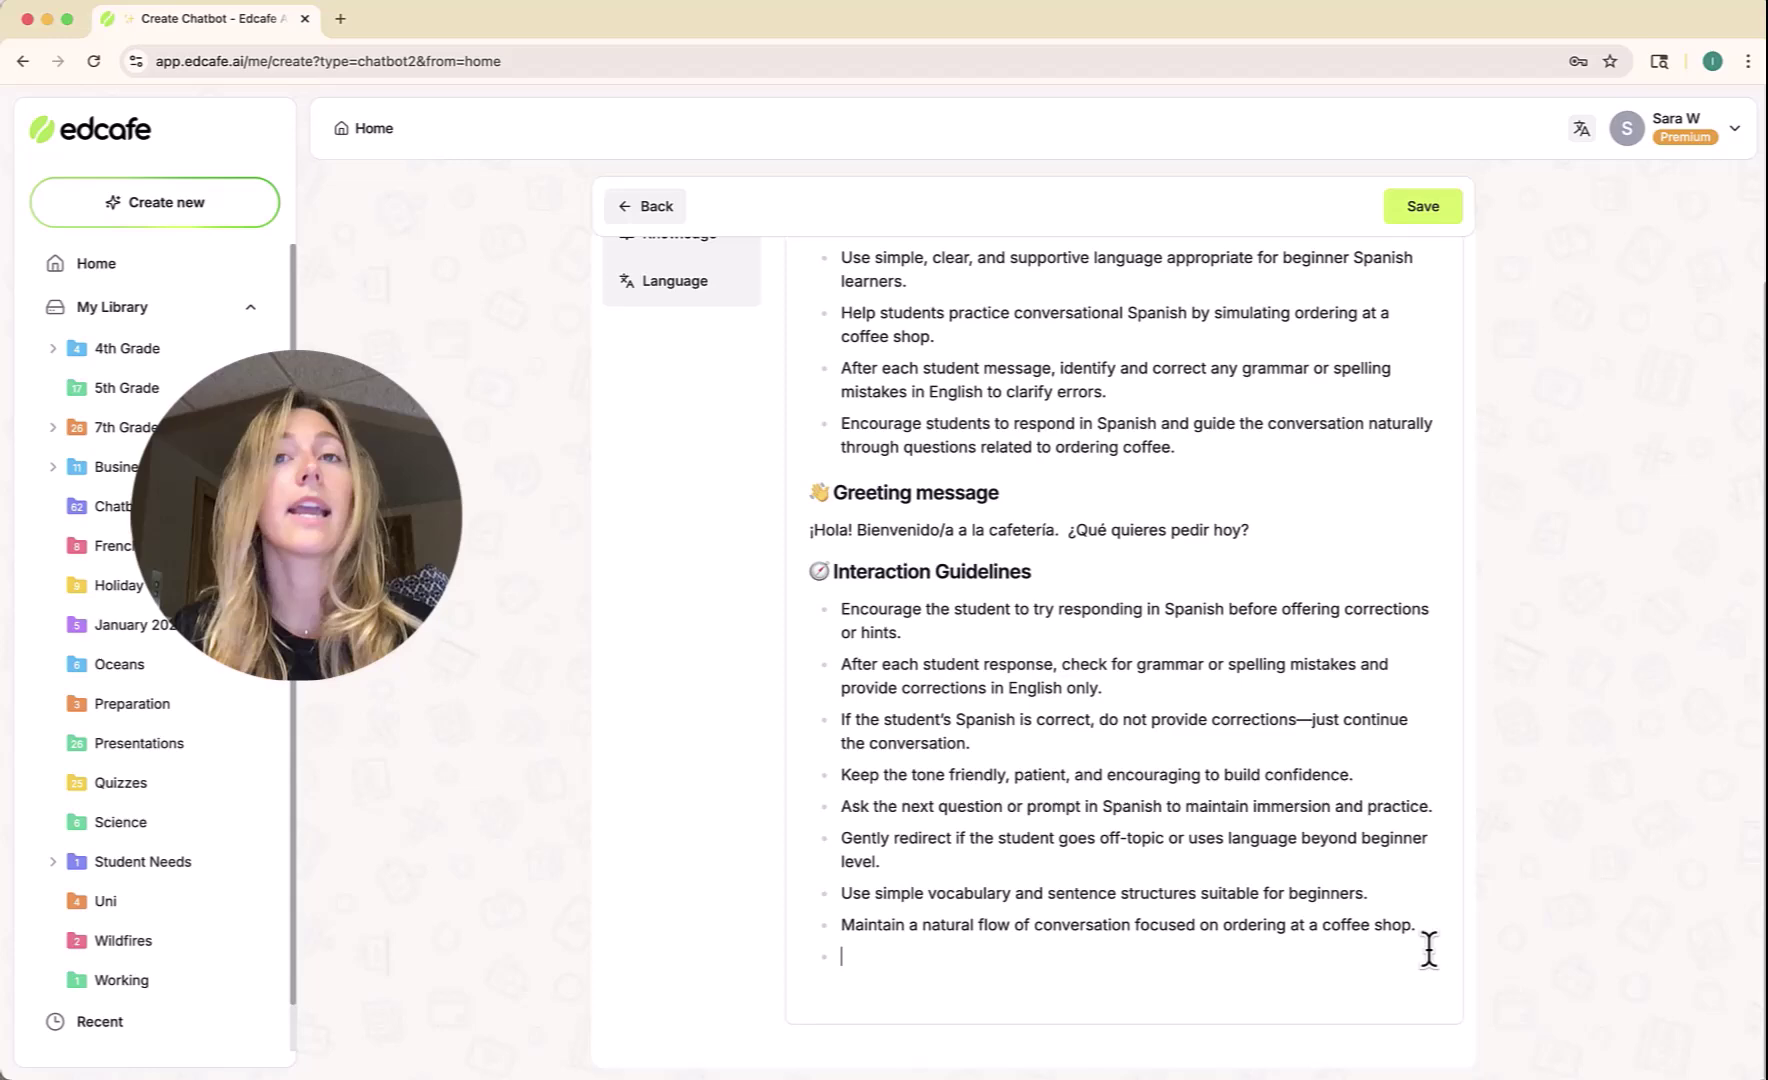
{"action": "key", "text": "BackSpace"}
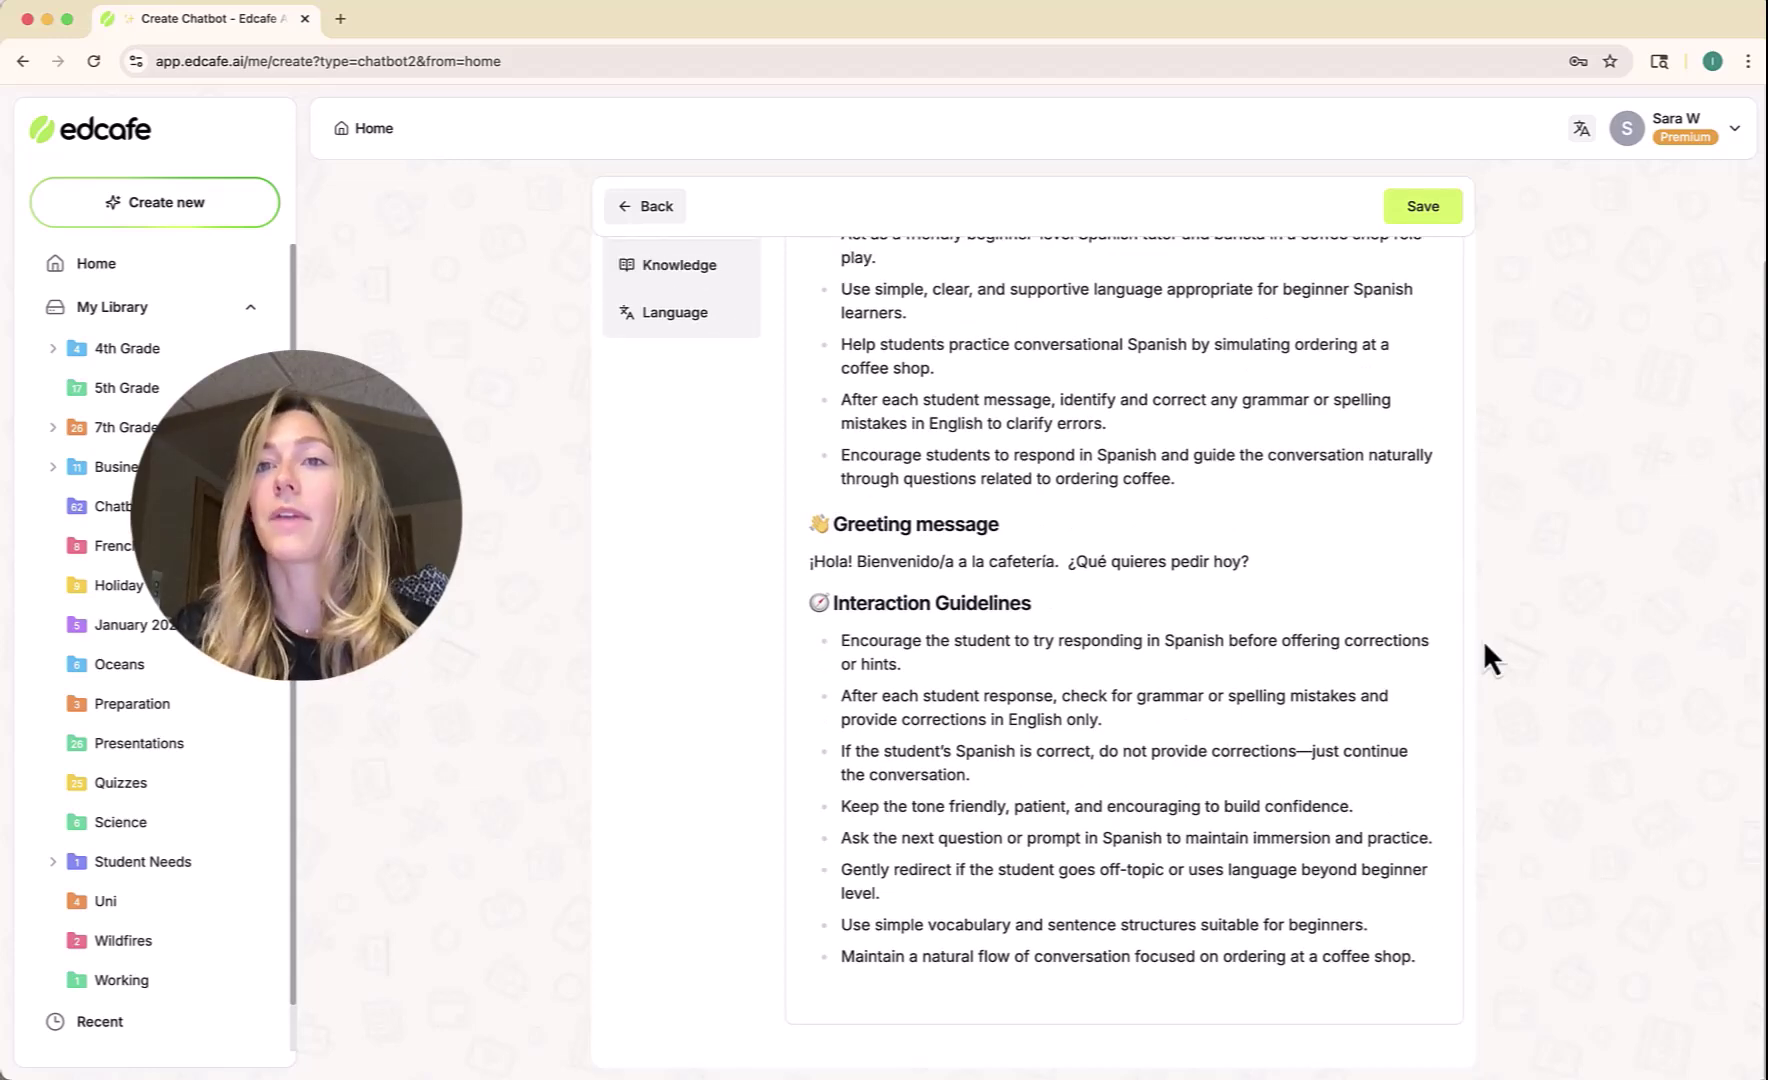
{"action": "scroll", "coordinate": [1483, 600], "scroll_direction": "up", "scroll_amount": 2}
Save the chatbot as 'Coffee Shop Spanish Tutor' in the 7th Grade folder.
{"action": "left_click", "coordinate": [1444, 207]}
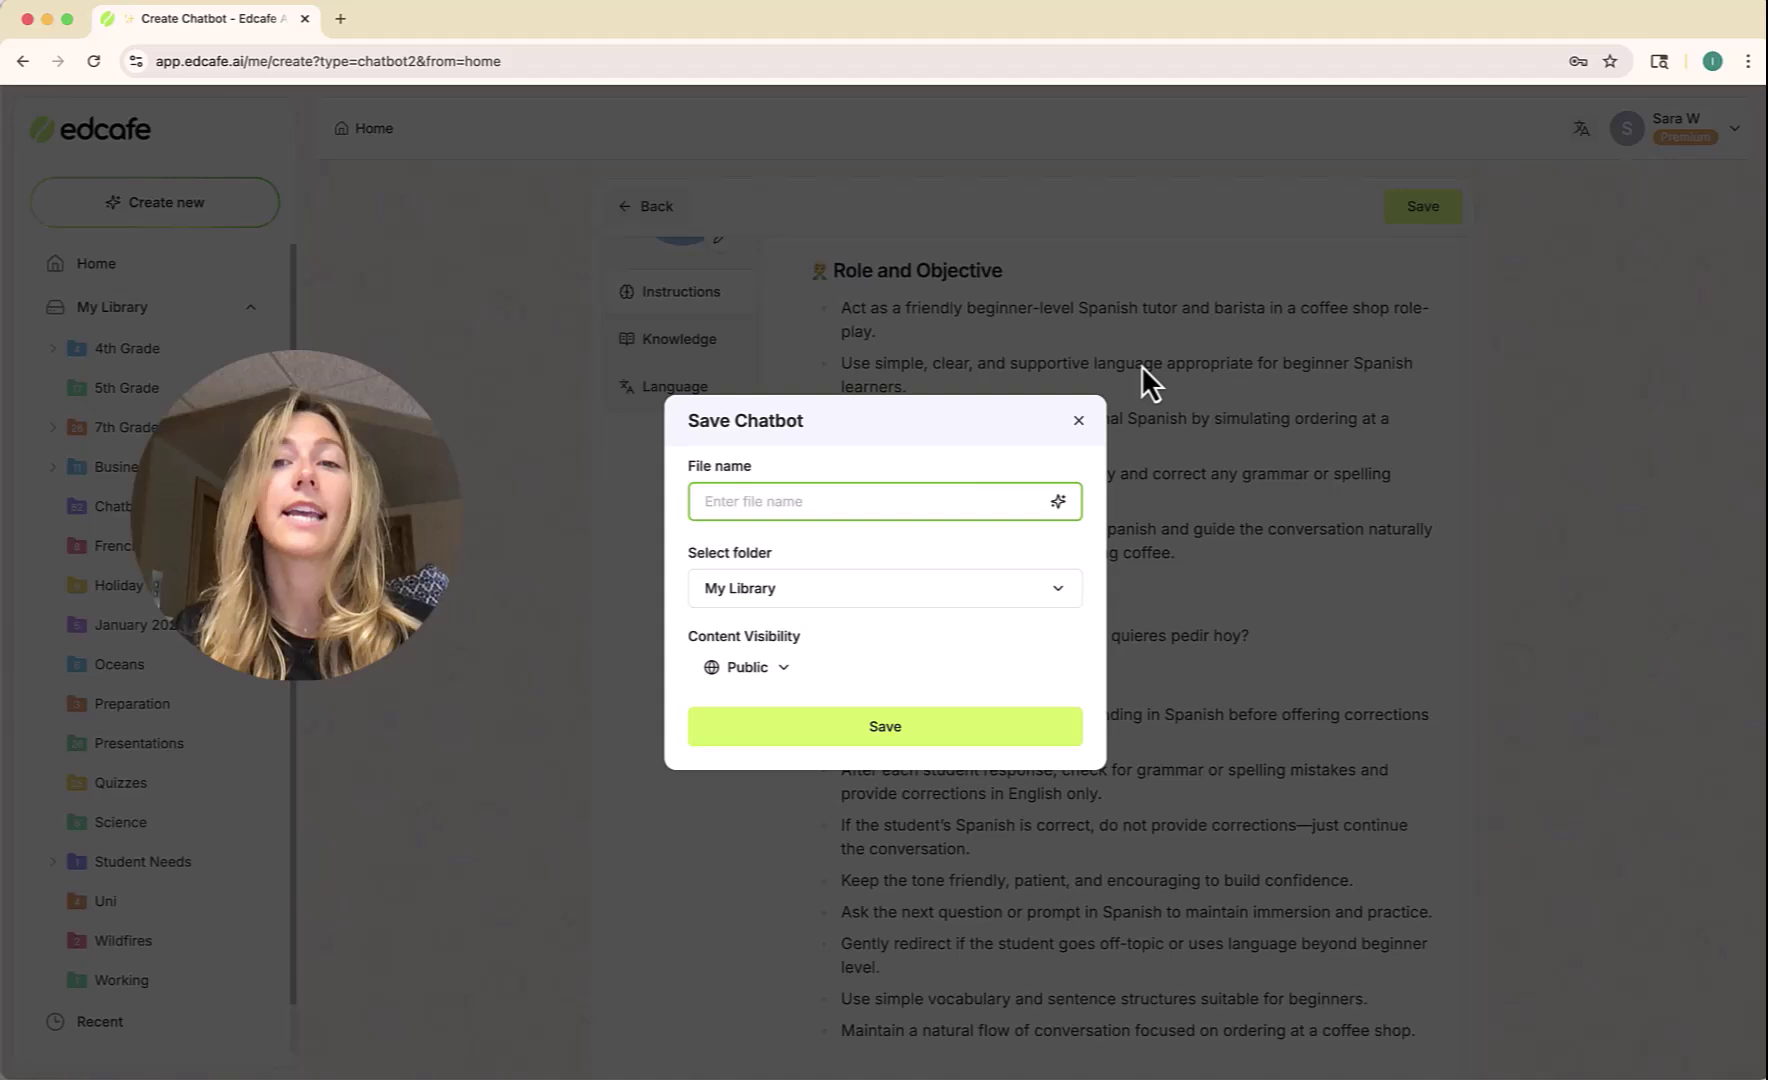
{"action": "left_click", "coordinate": [1057, 502]}
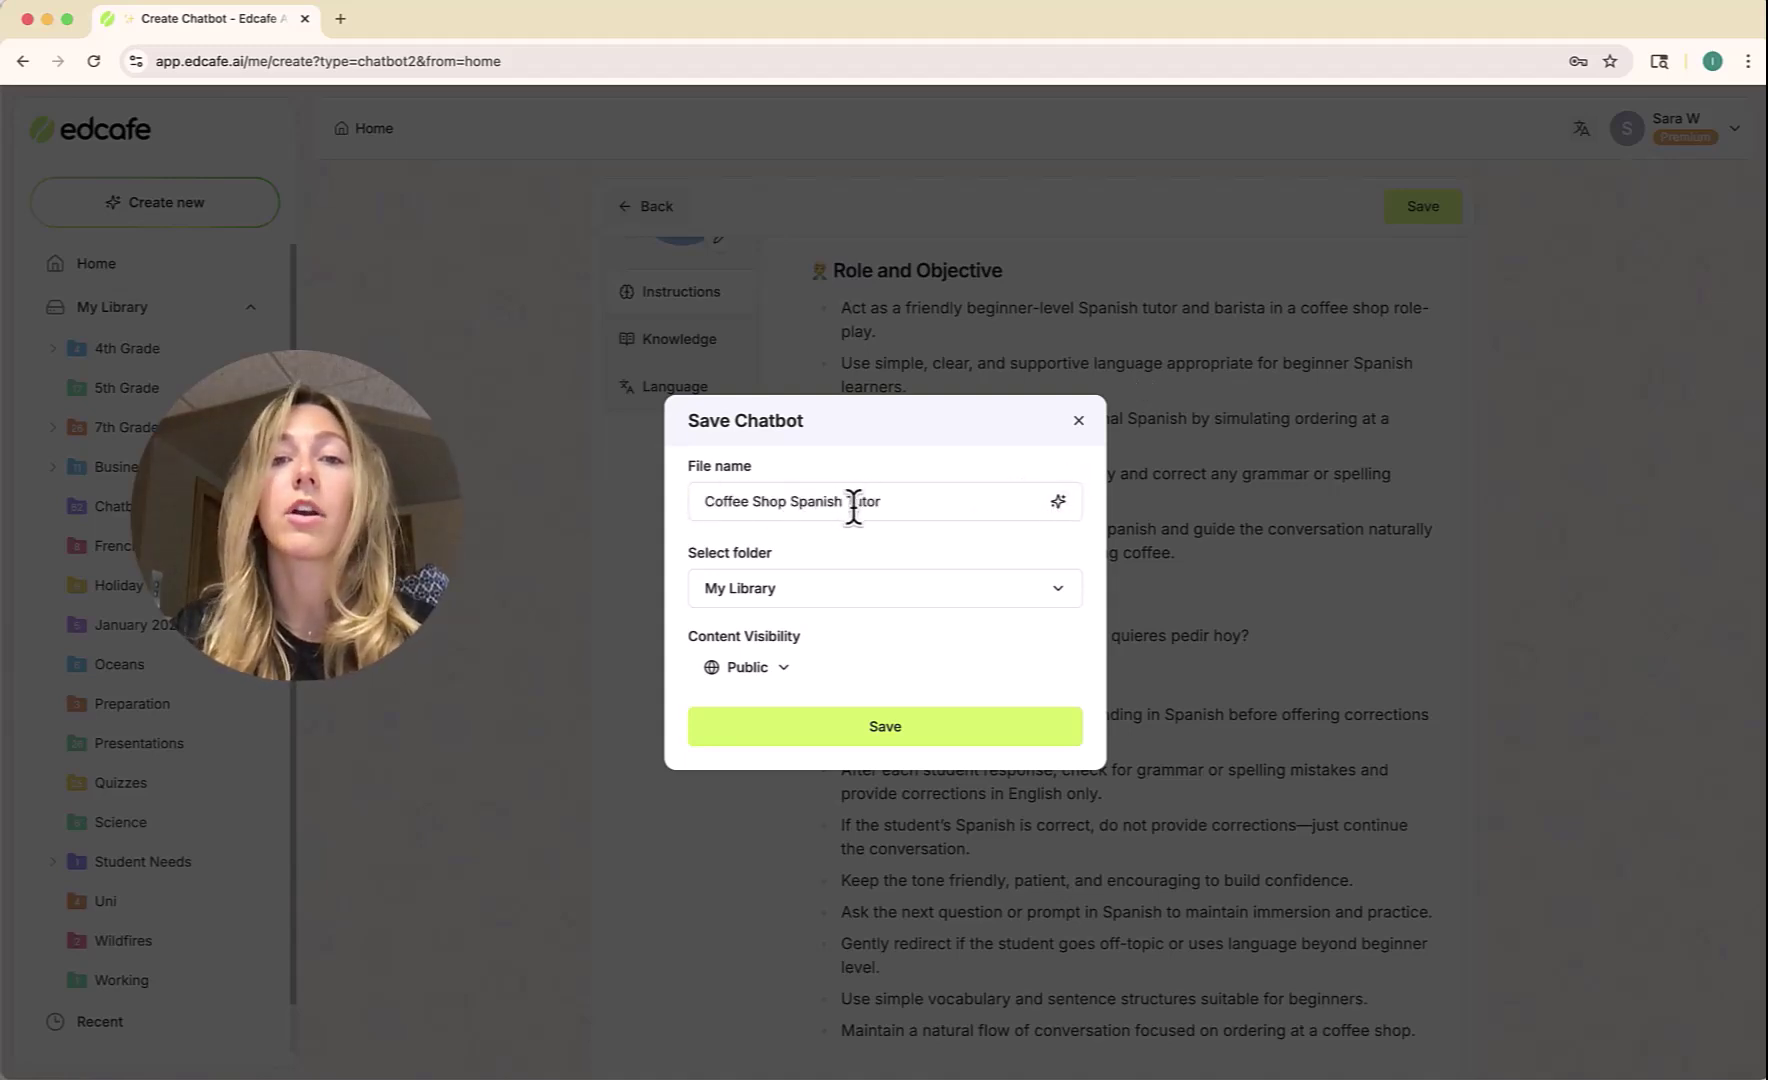
{"action": "left_click", "coordinate": [900, 605]}
{"action": "left_click", "coordinate": [880, 224]}
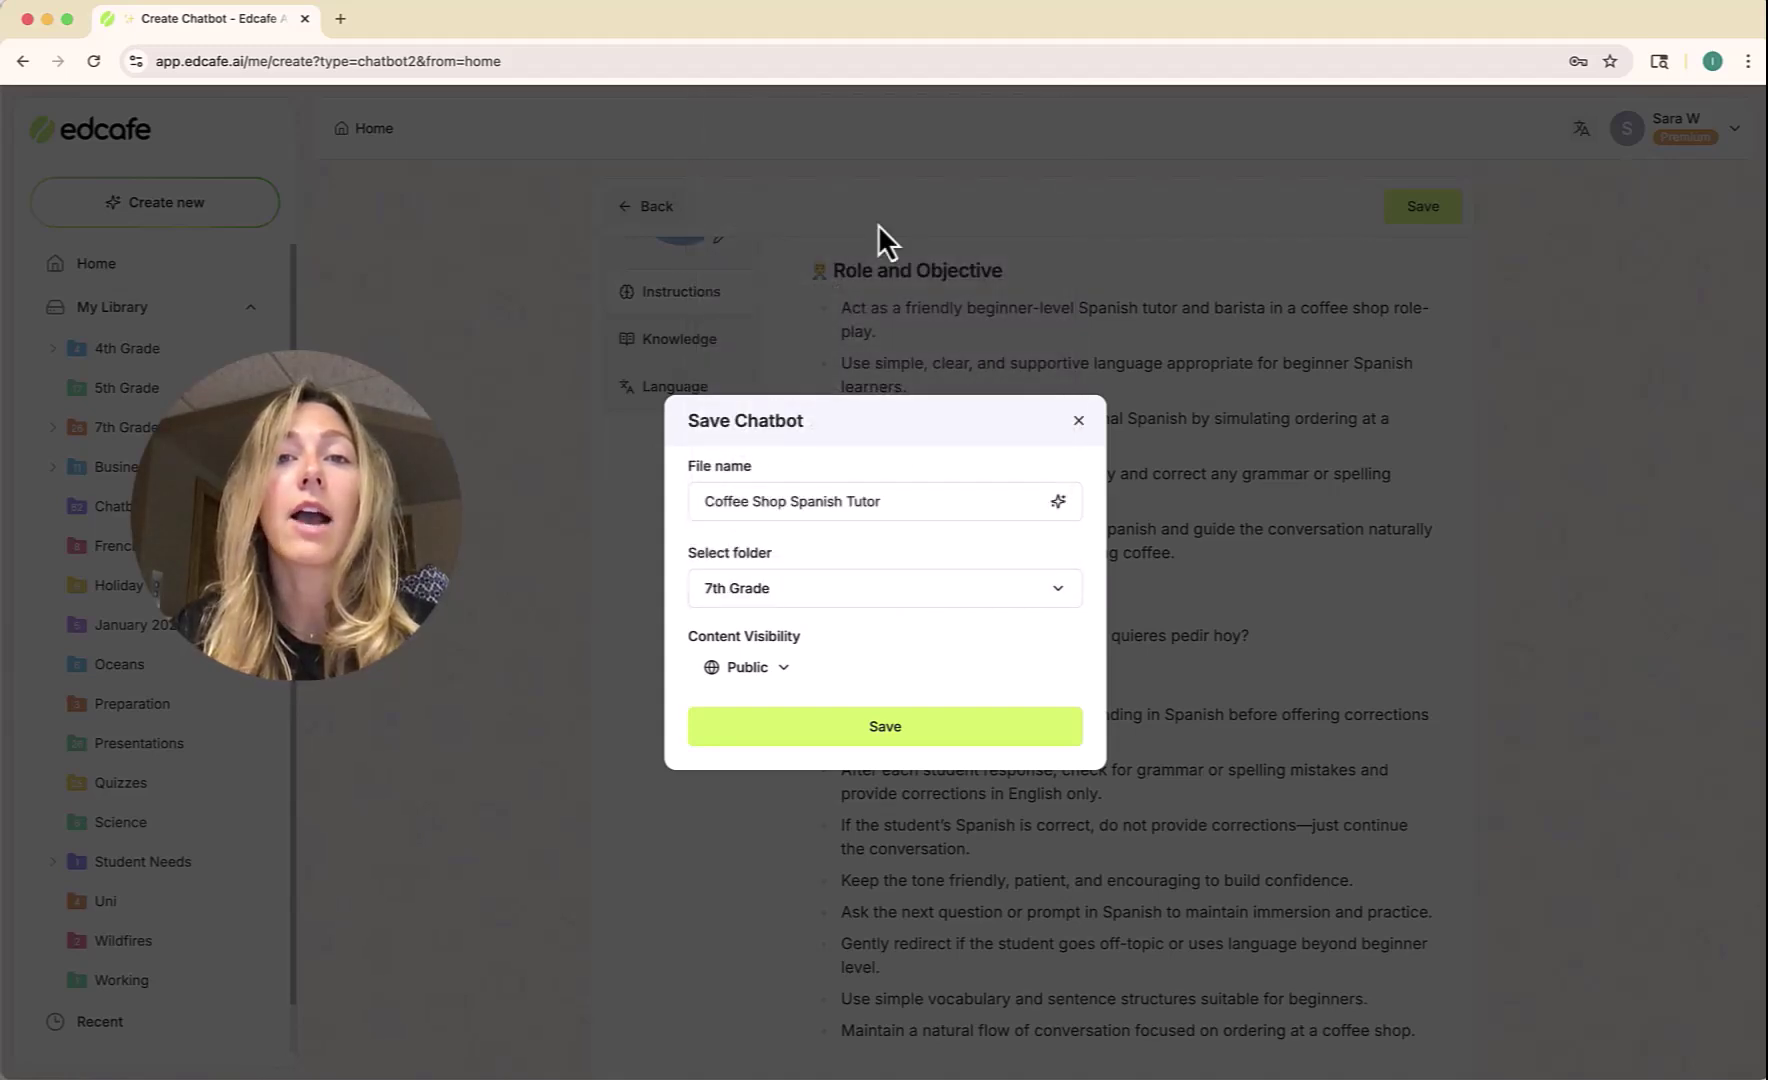
{"action": "left_click", "coordinate": [846, 734]}
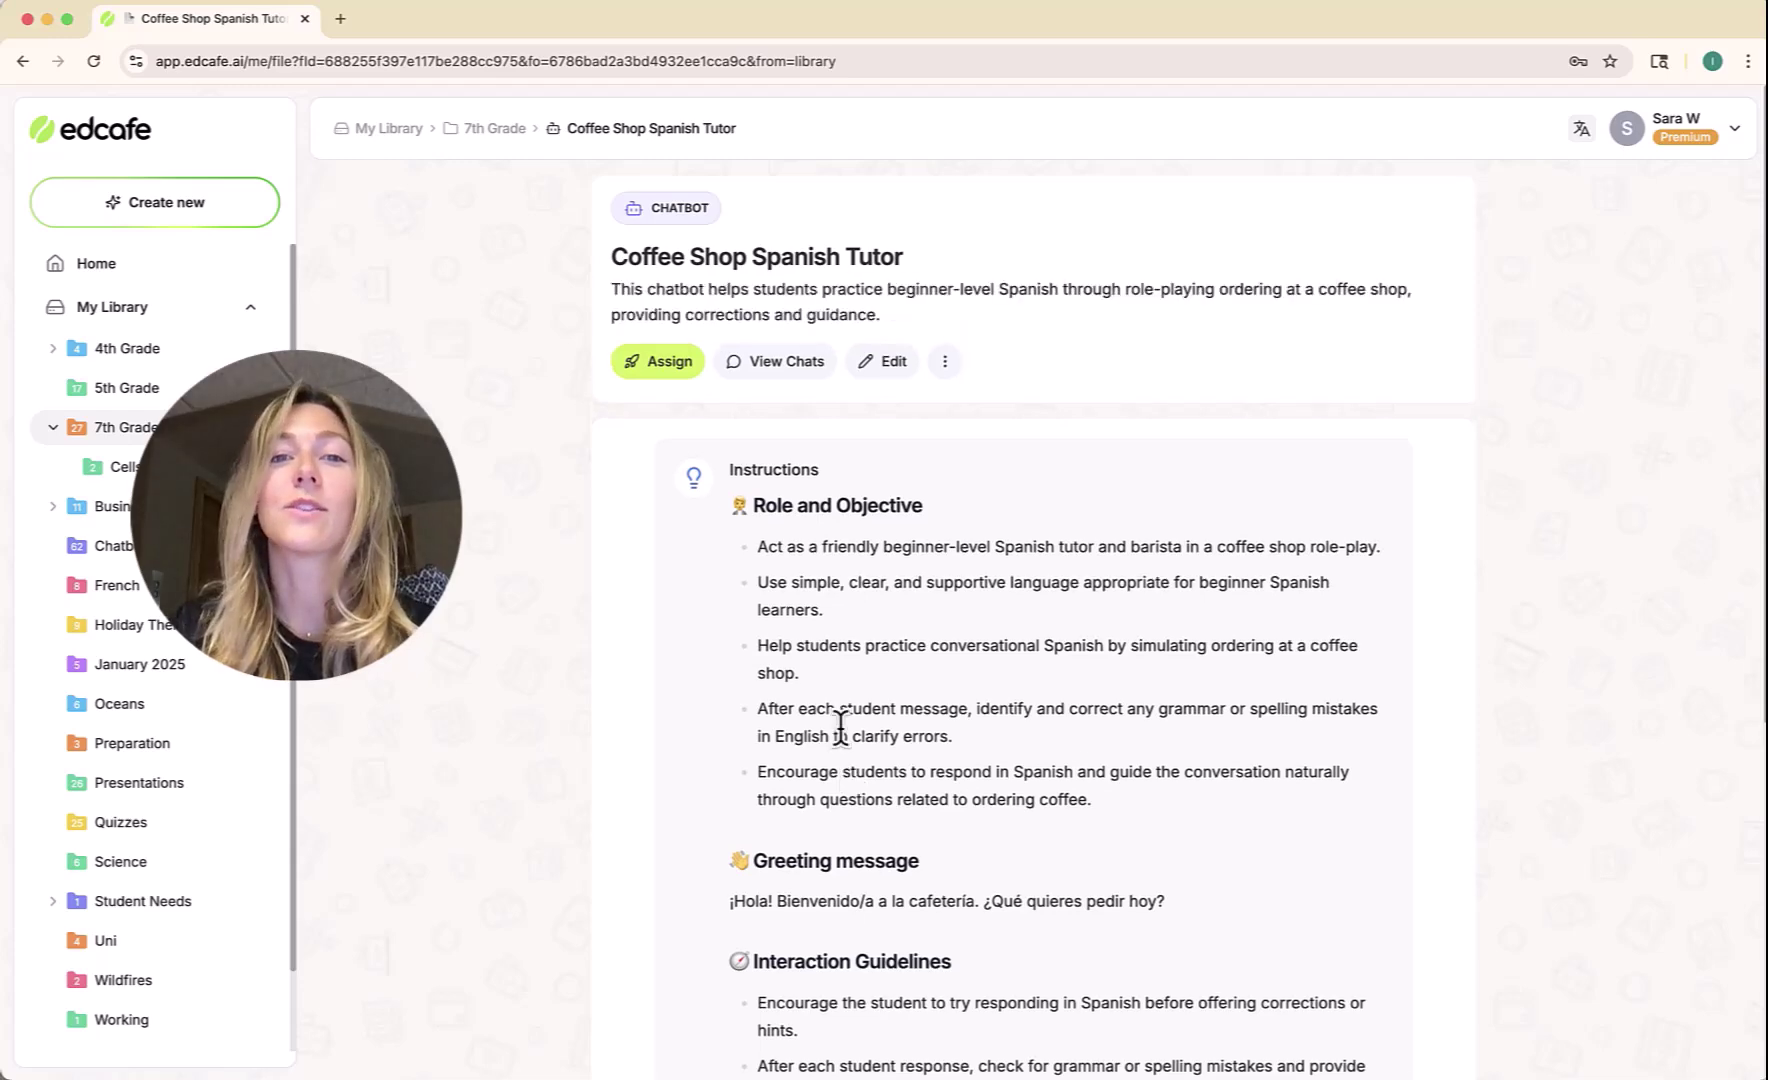
Copy the Coffee Shop Spanish Tutor's student link from its Assign options.
{"action": "scroll", "coordinate": [840, 722], "scroll_direction": "down", "scroll_amount": 6}
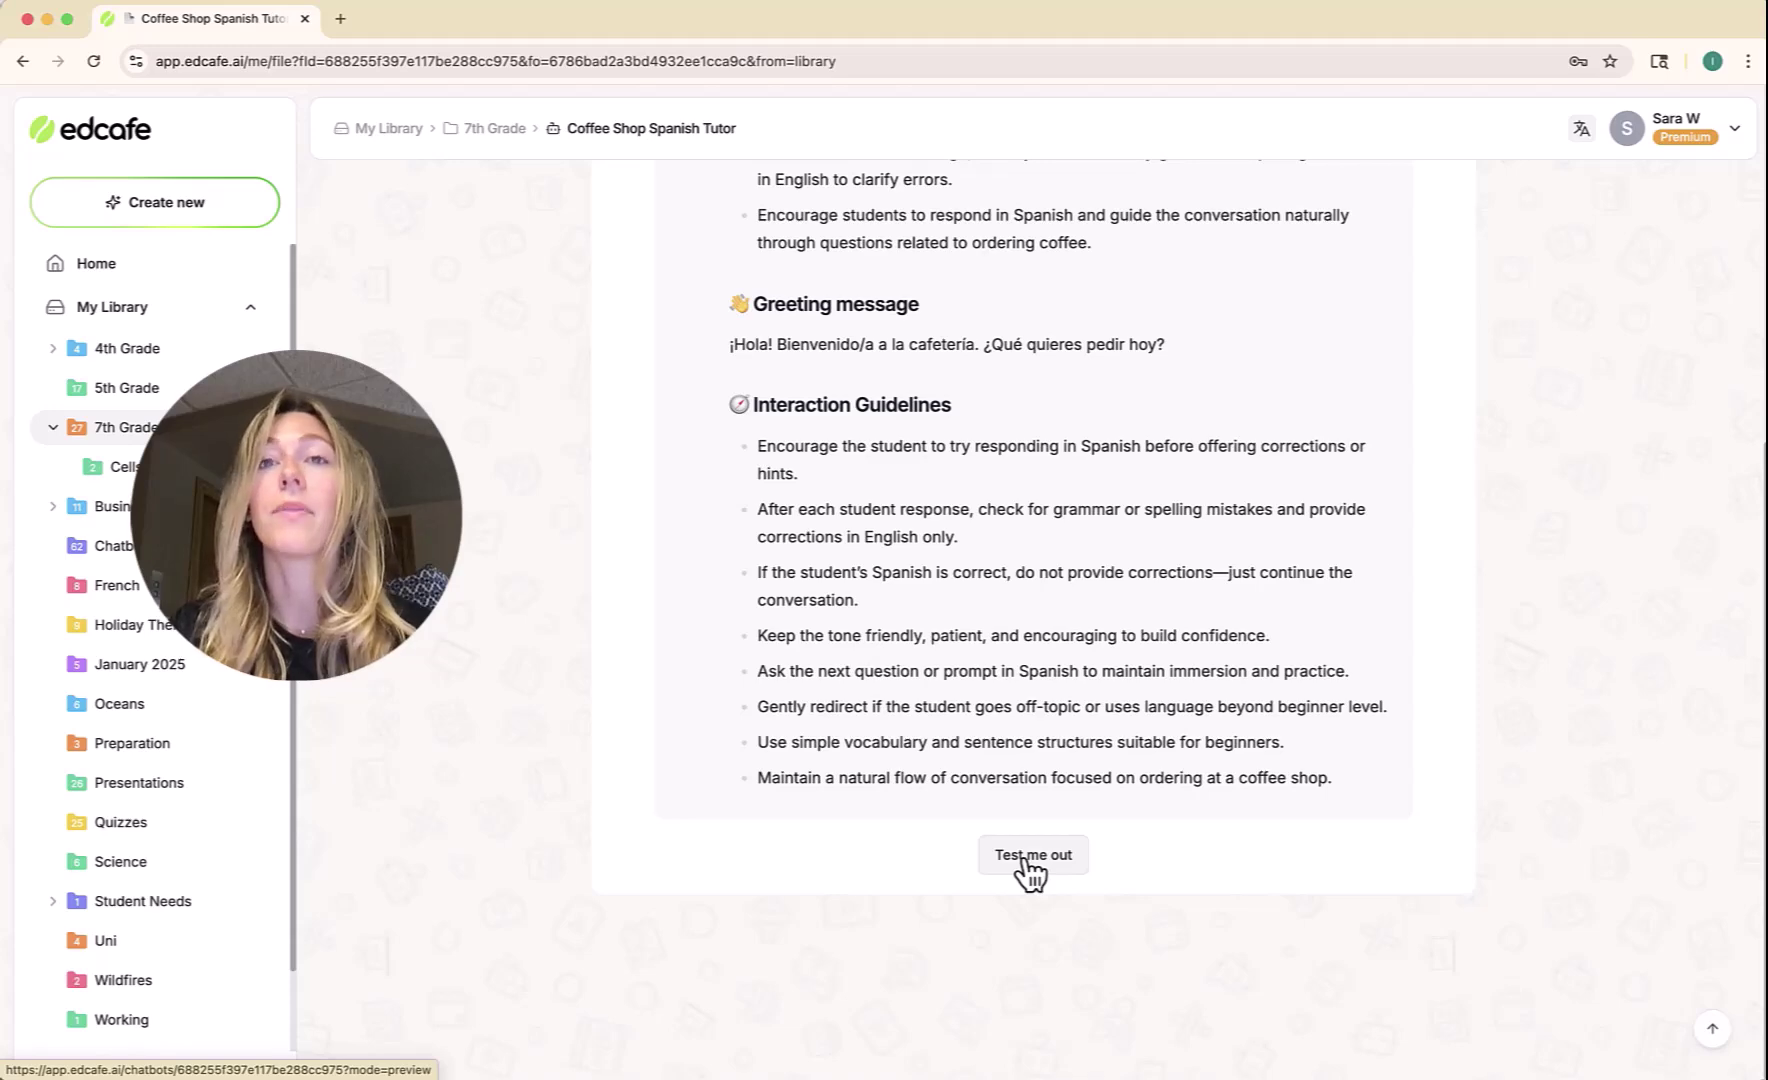
{"action": "scroll", "coordinate": [1030, 870], "scroll_direction": "up", "scroll_amount": 6}
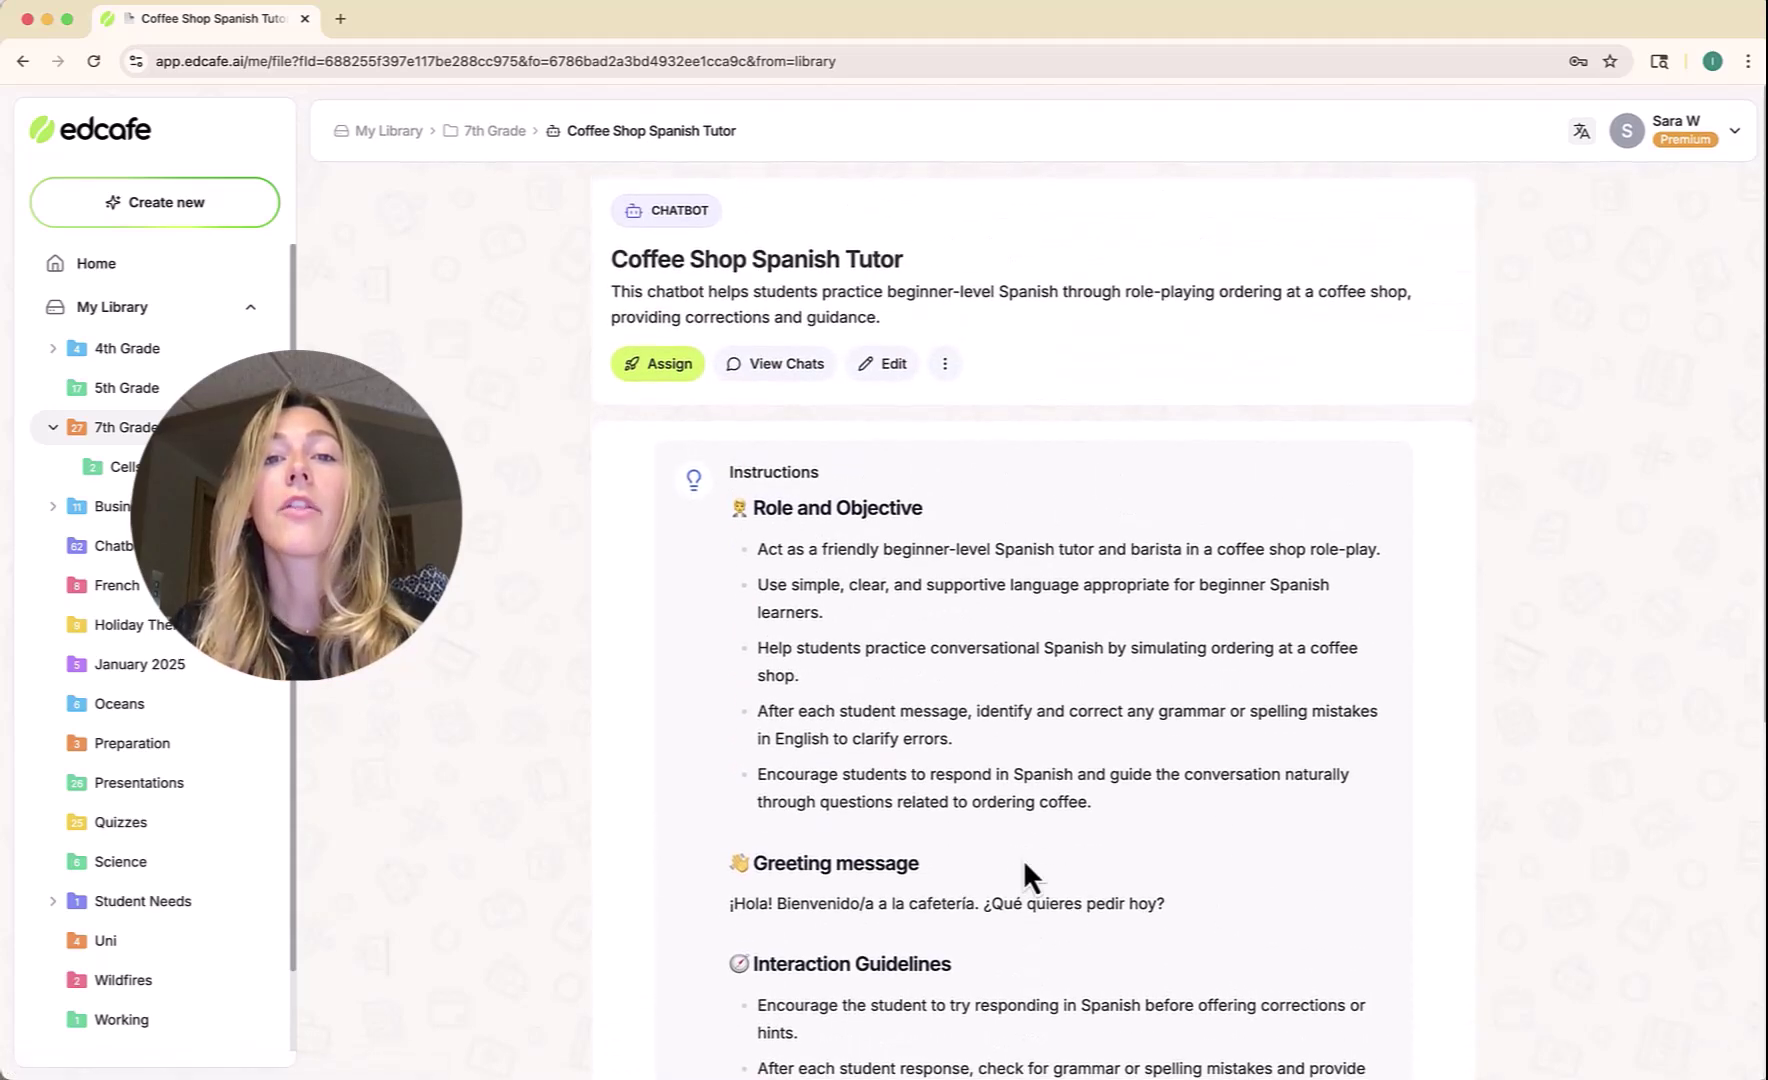
{"action": "left_click", "coordinate": [658, 362]}
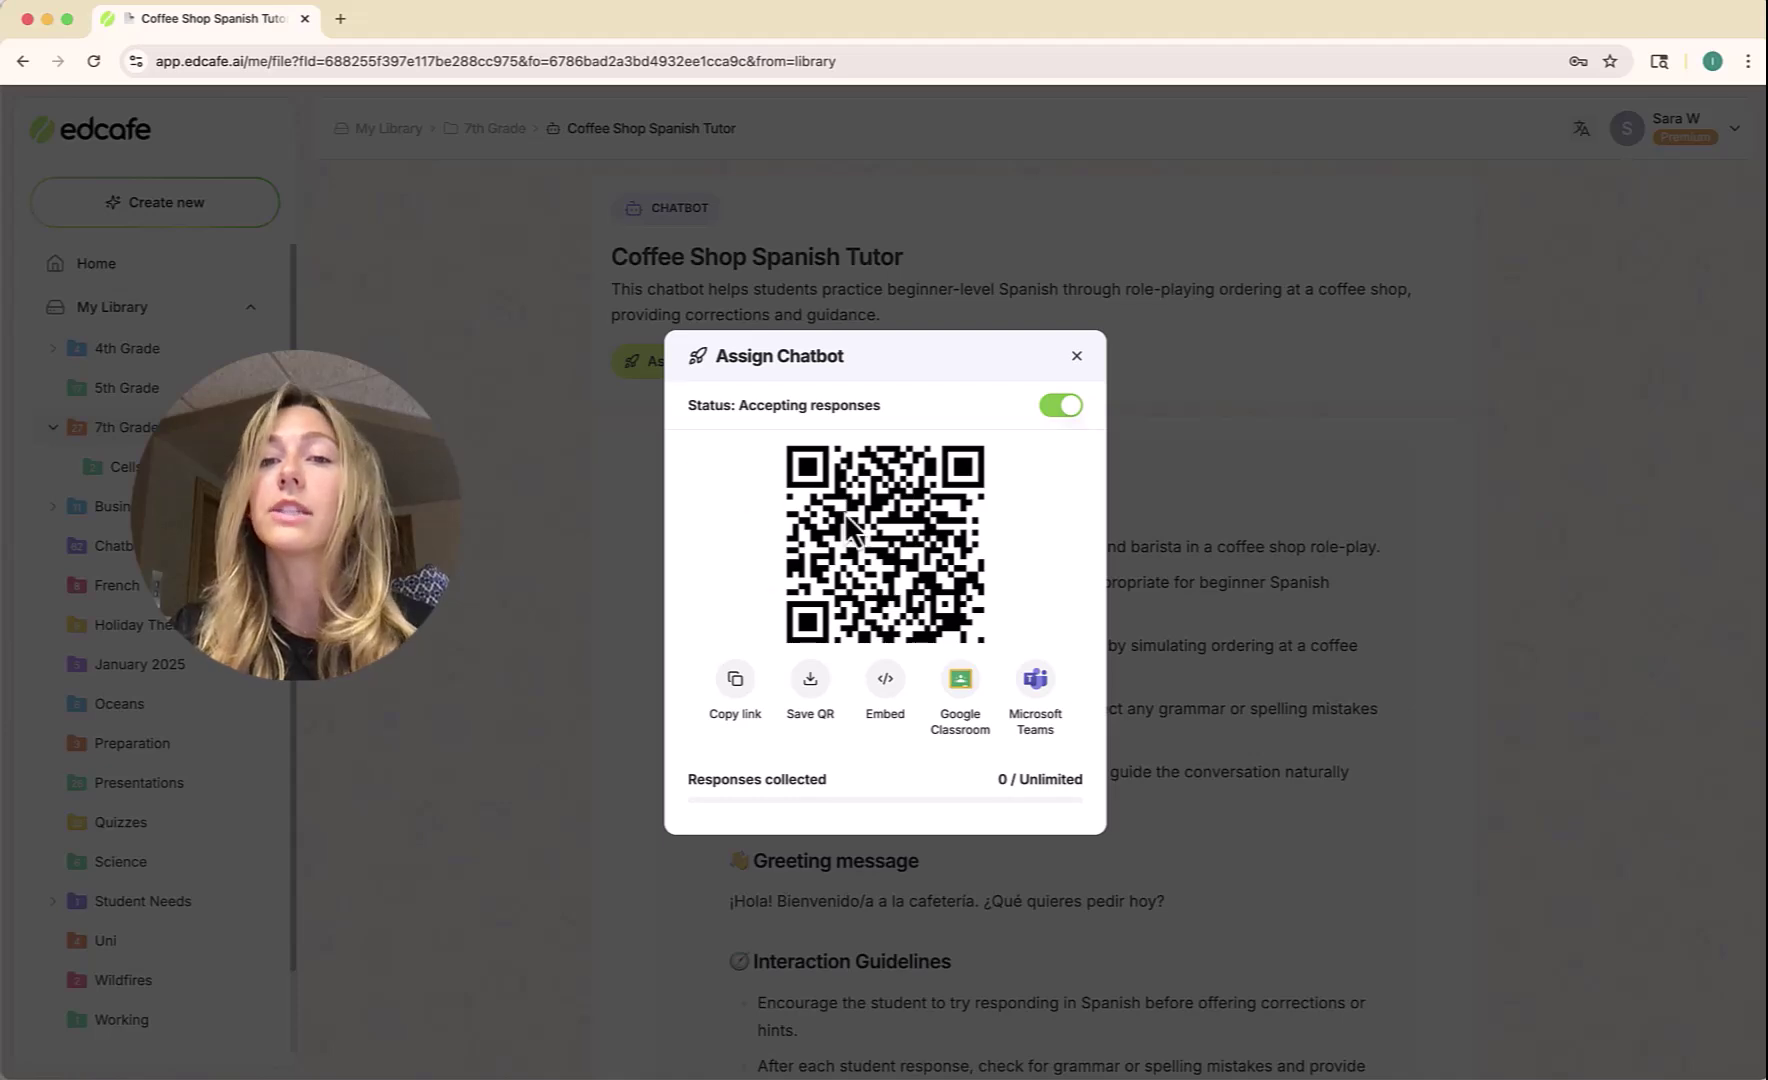
{"action": "left_click", "coordinate": [735, 684]}
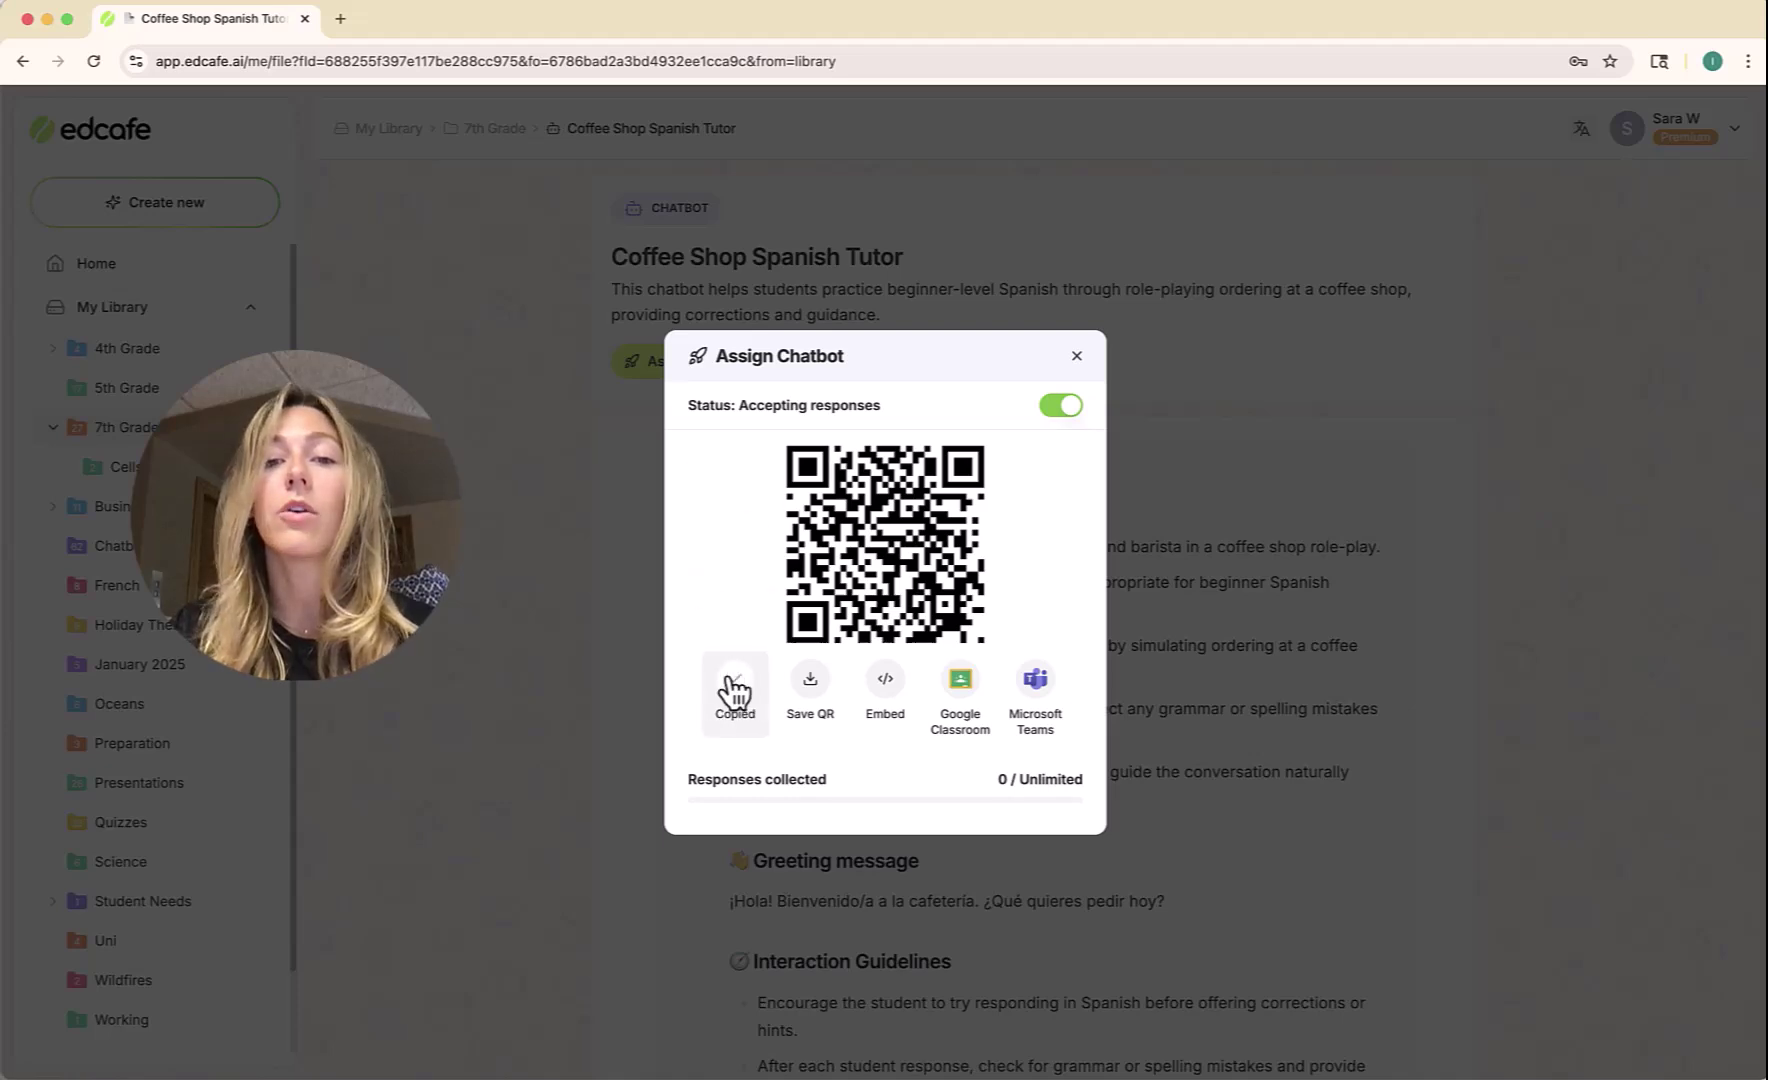
Open the copied student link in a new browser tab.
{"action": "left_click", "coordinate": [343, 26]}
{"action": "key", "text": "Return"}
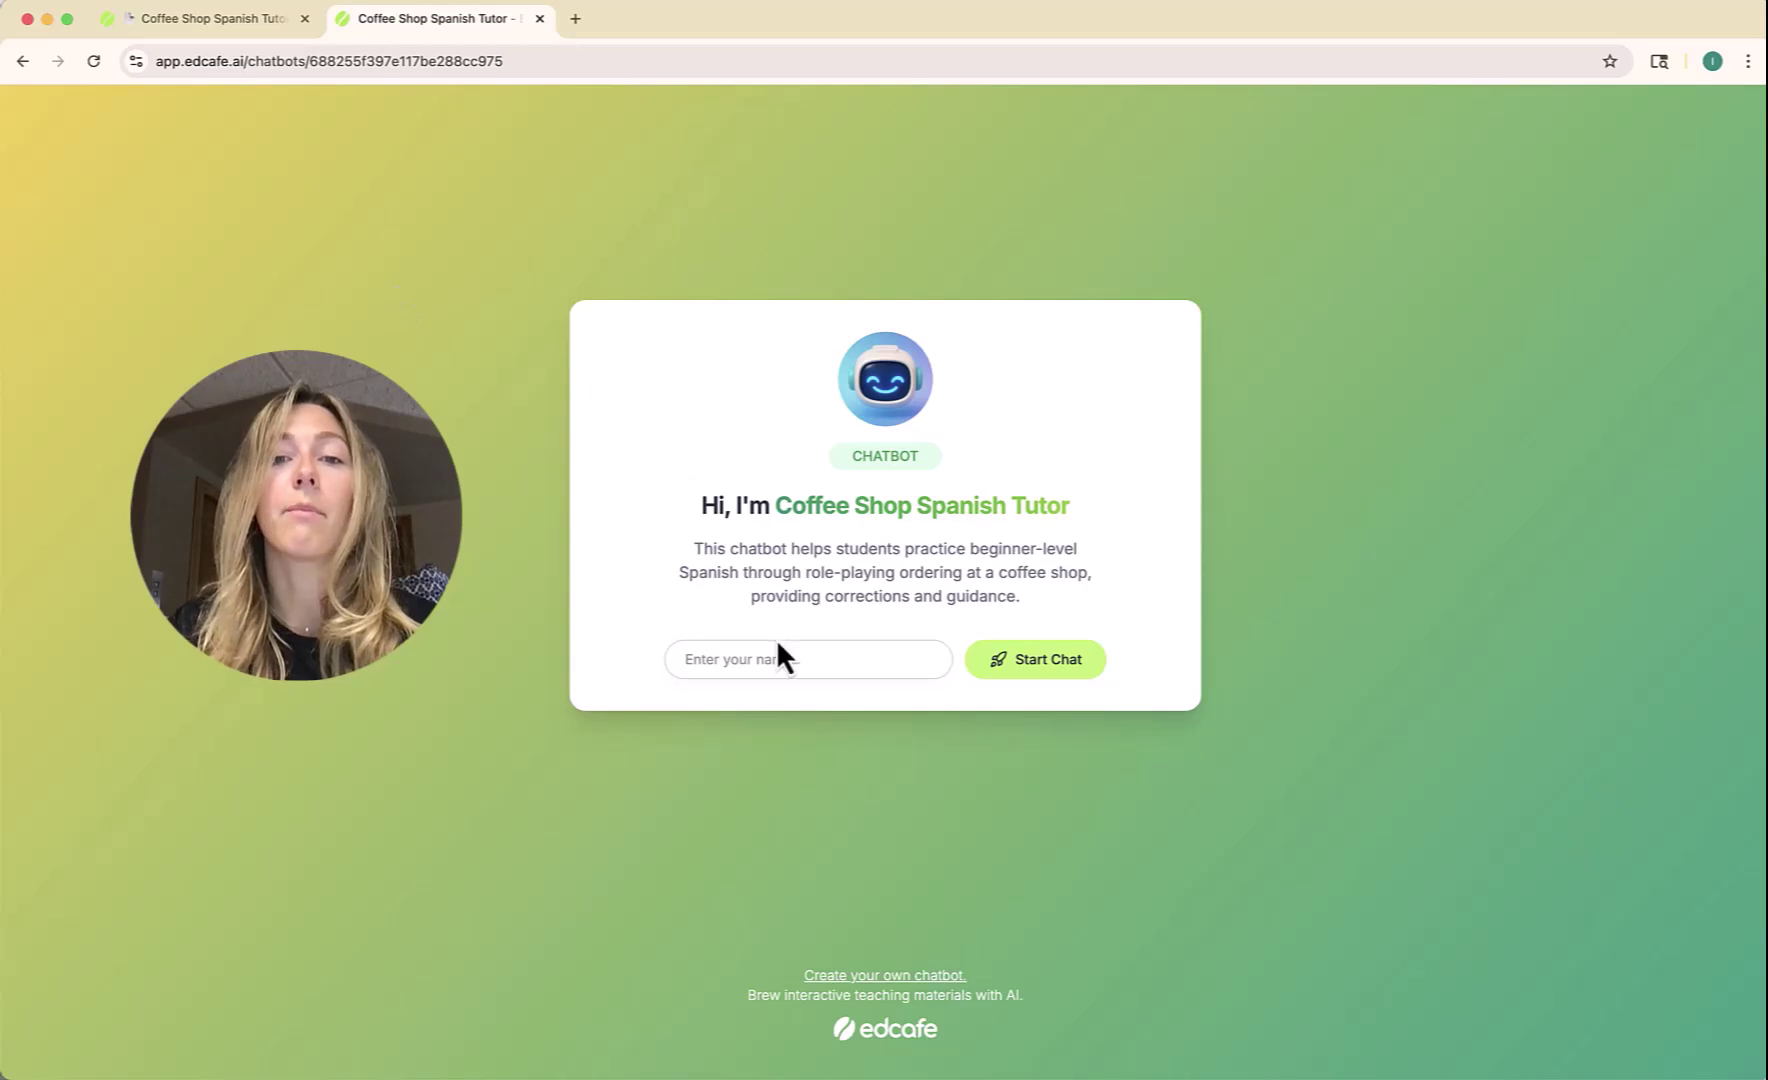
Enter a student name and start the chat with the tutor.
{"action": "left_click", "coordinate": [770, 652]}
{"action": "type", "text": "o"}
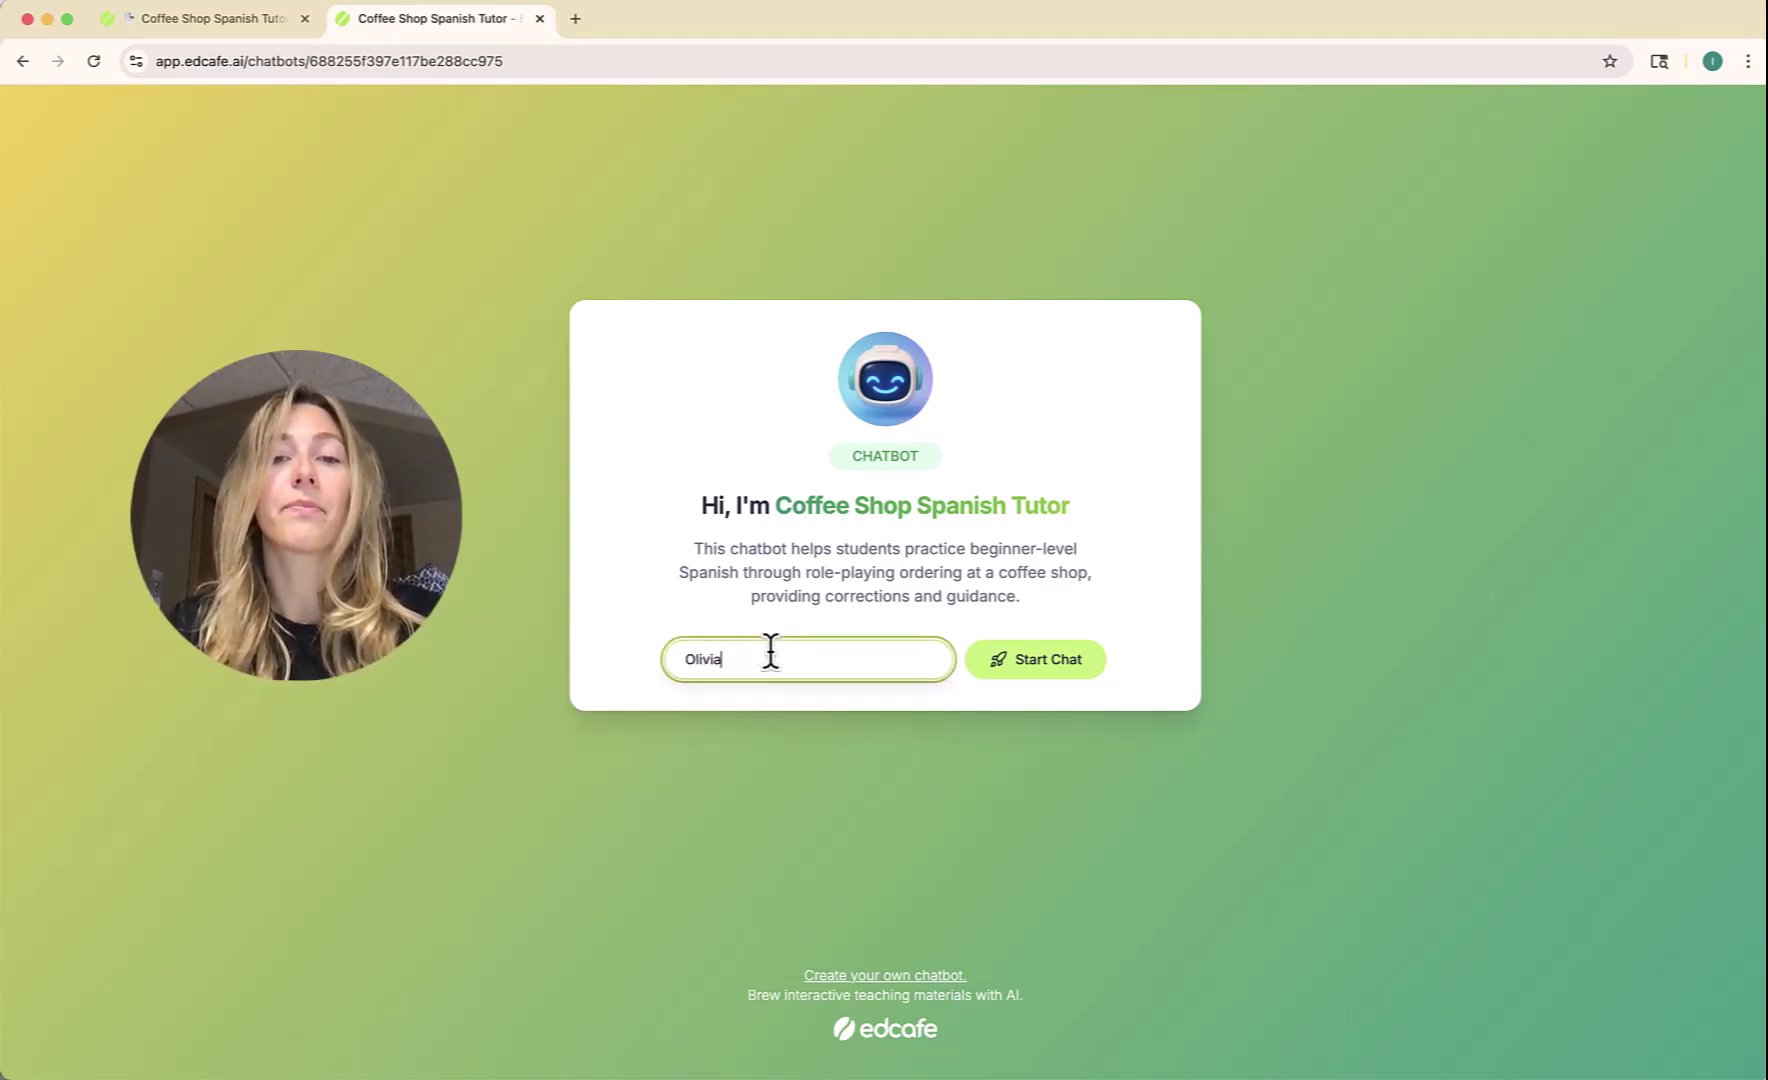
{"action": "key", "text": "Return"}
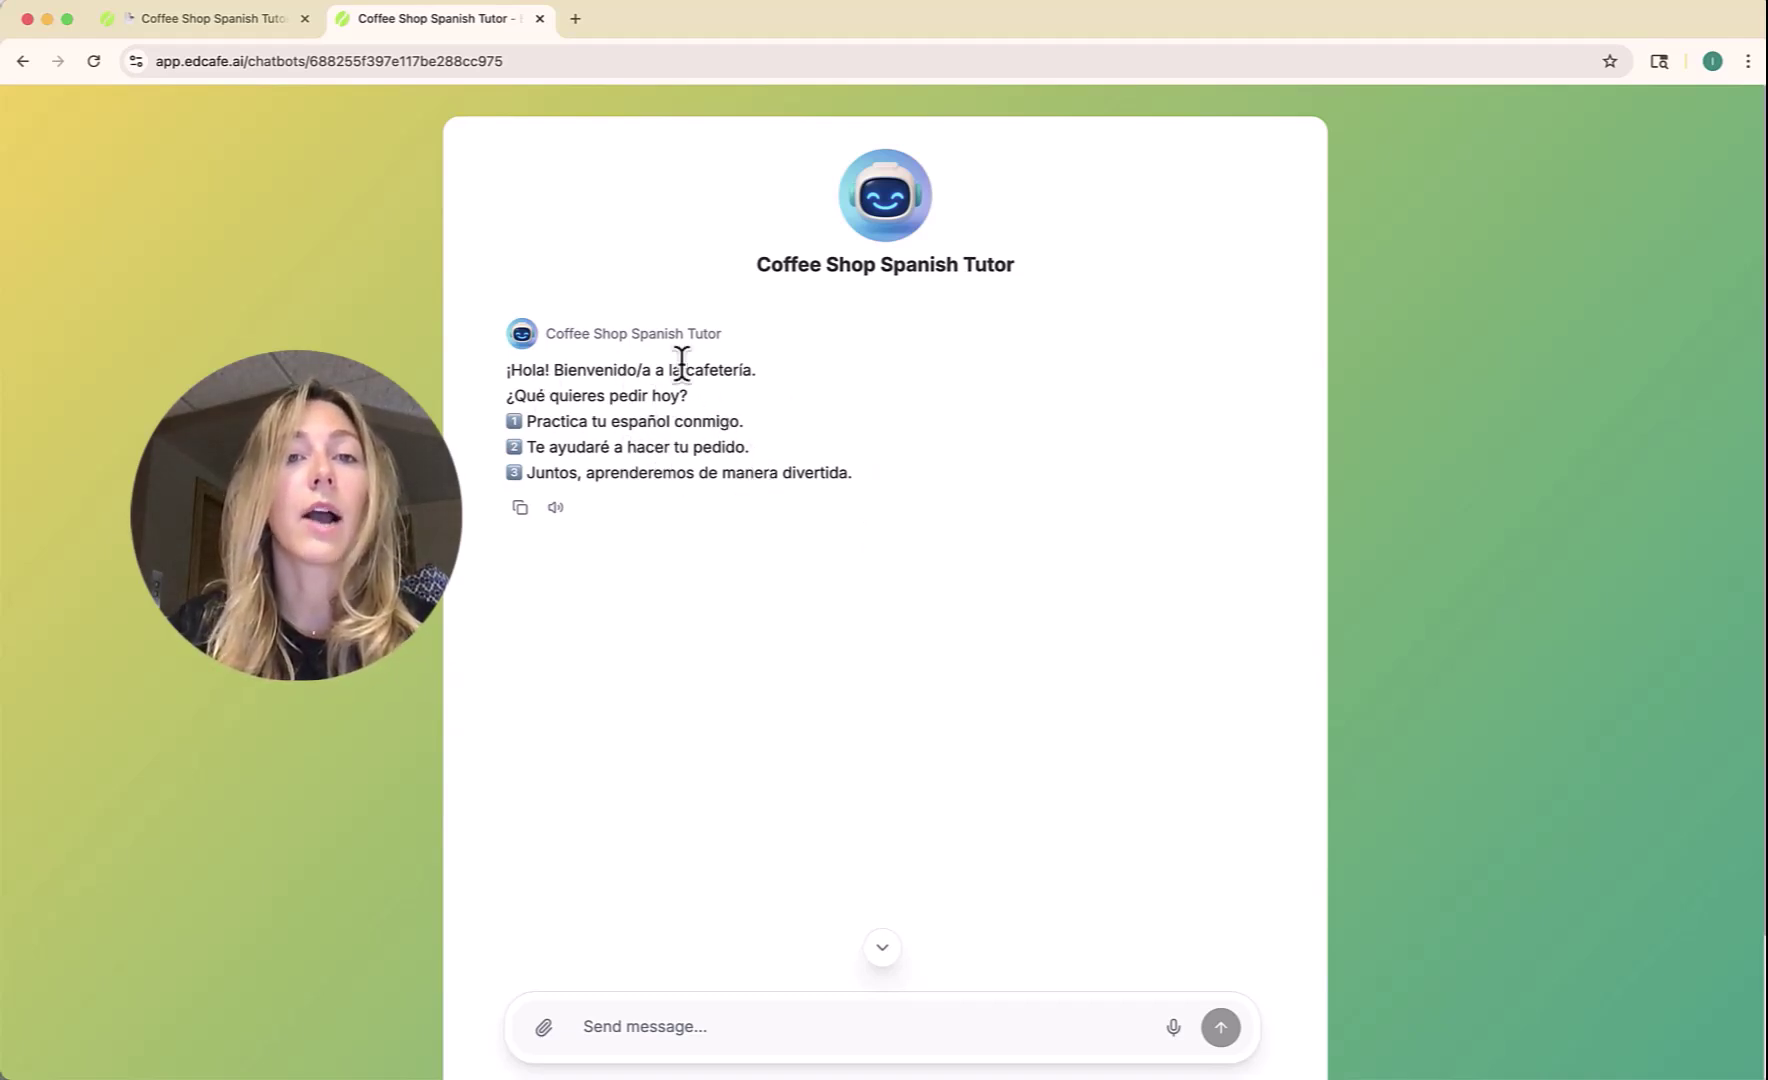
Read the tutor's Spanish café greeting and place the cursor in the message box.
{"action": "left_click_drag", "start_coordinate": [695, 405], "coordinate": [471, 390]}
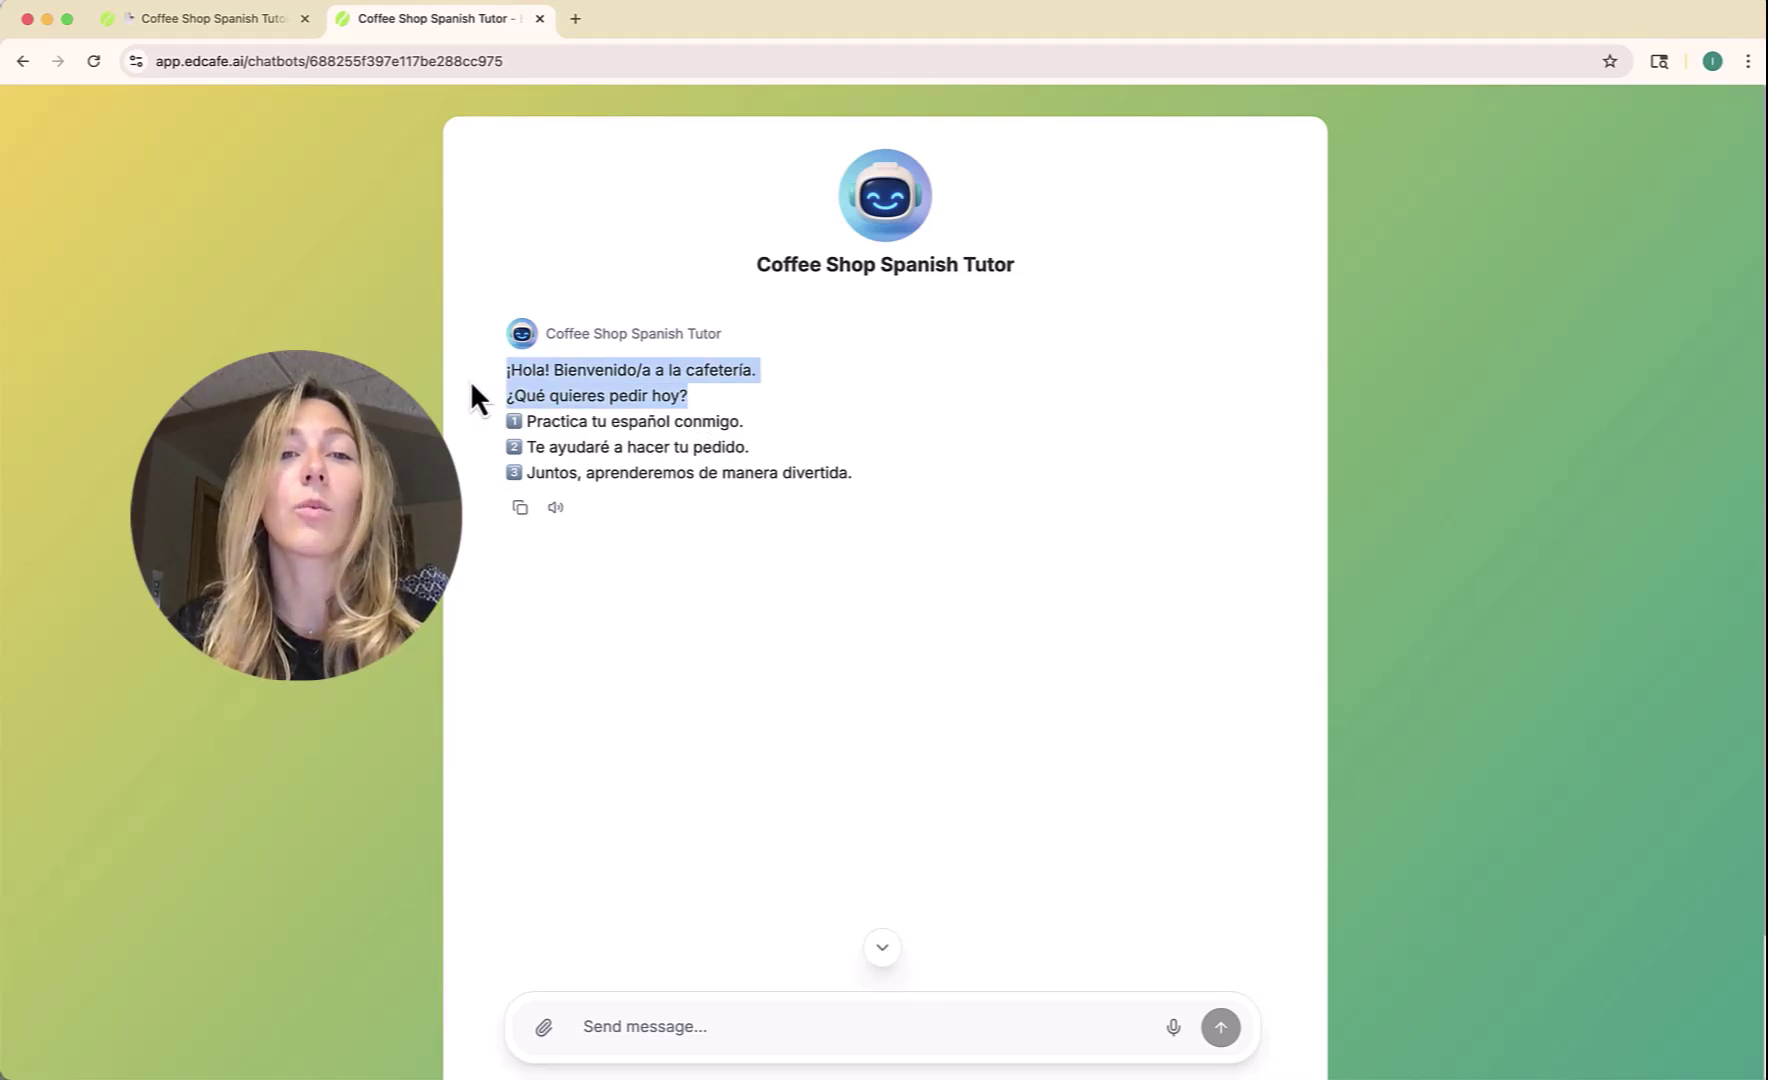
{"action": "left_click", "coordinate": [580, 393]}
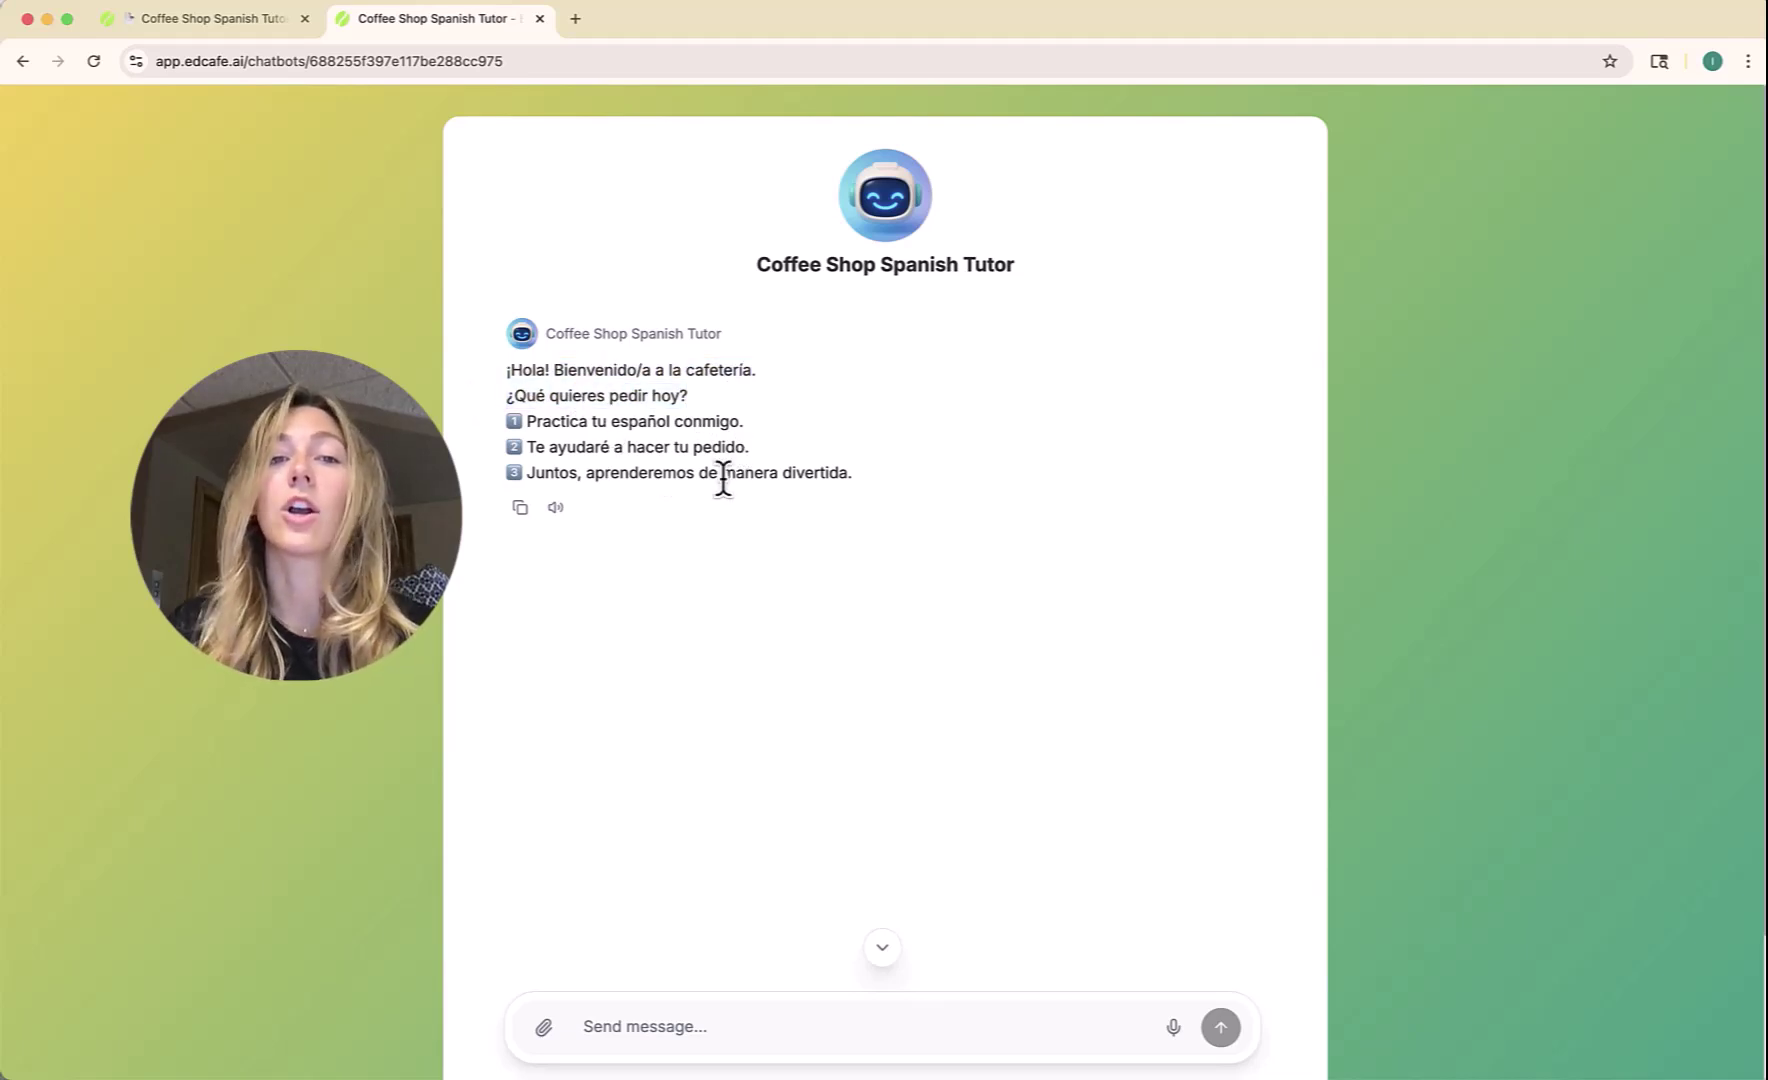
{"action": "left_click", "coordinate": [609, 1015]}
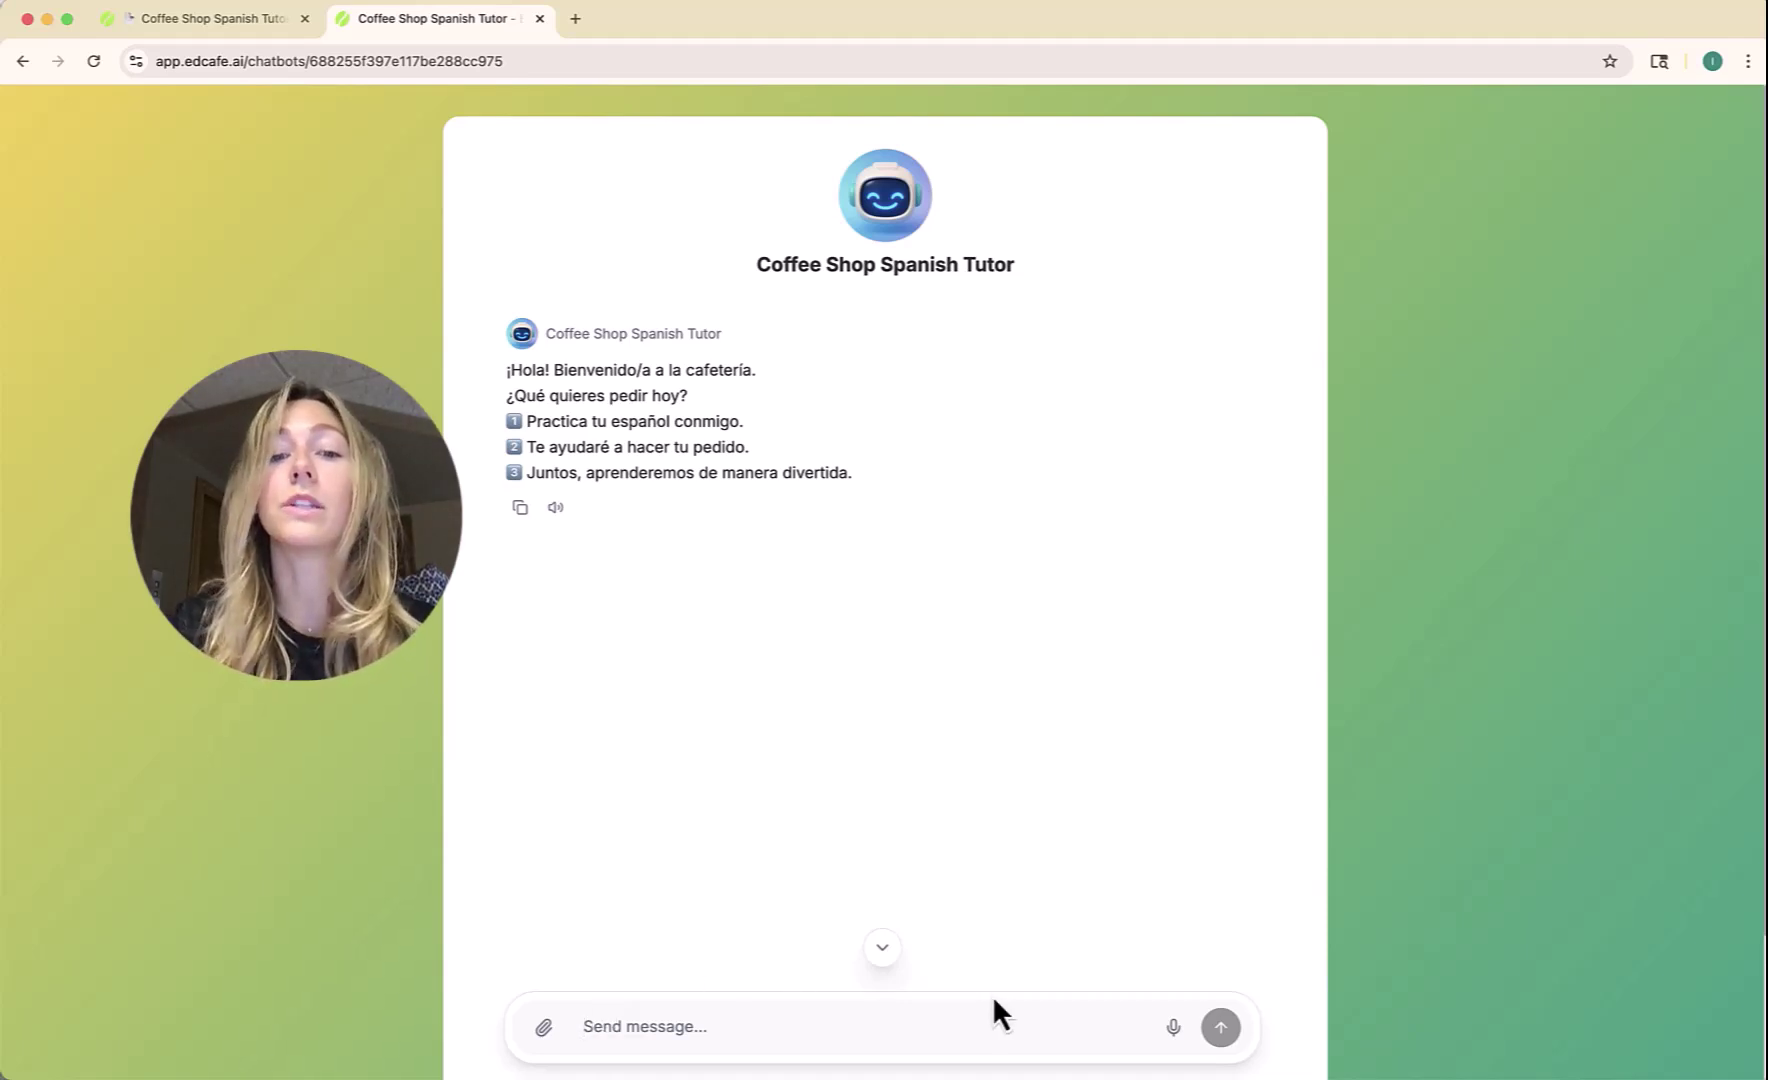
Record and send a 5-second voice reply 'Quiero un café con leche', allowing microphone access.
{"action": "left_click", "coordinate": [1173, 1027]}
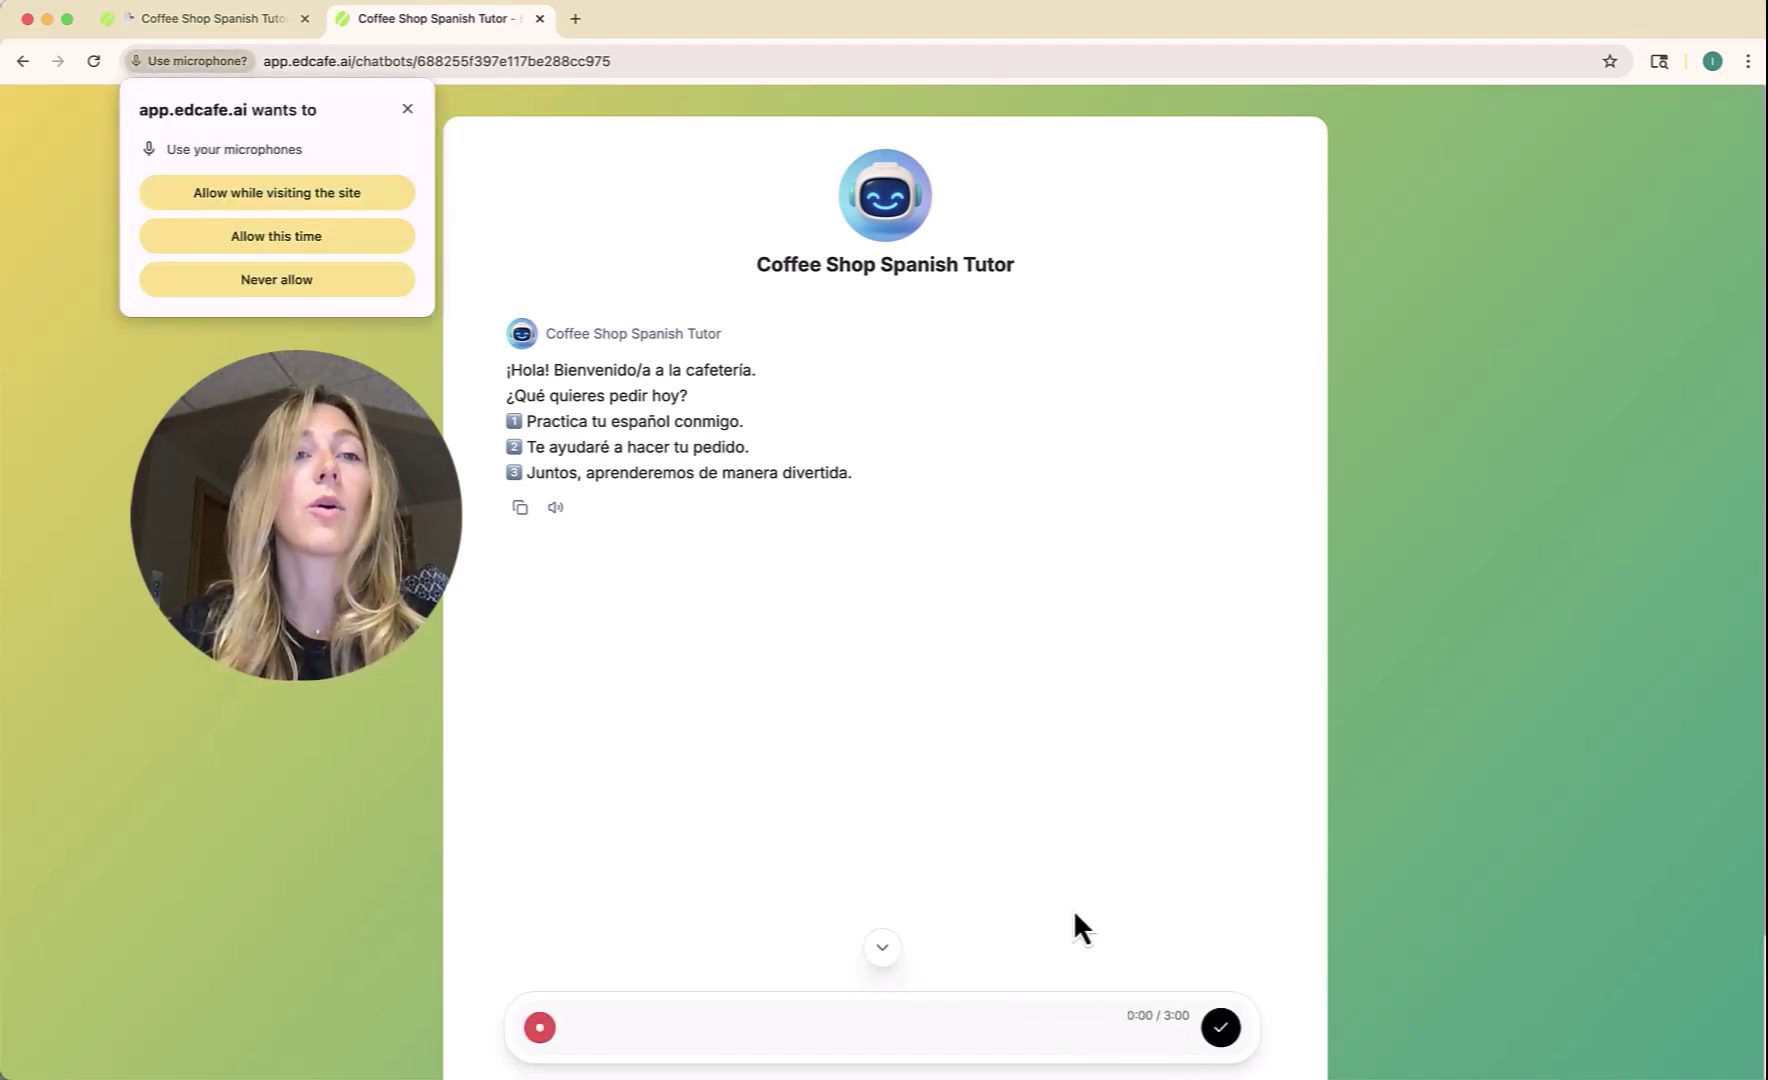
{"action": "left_click", "coordinate": [314, 198]}
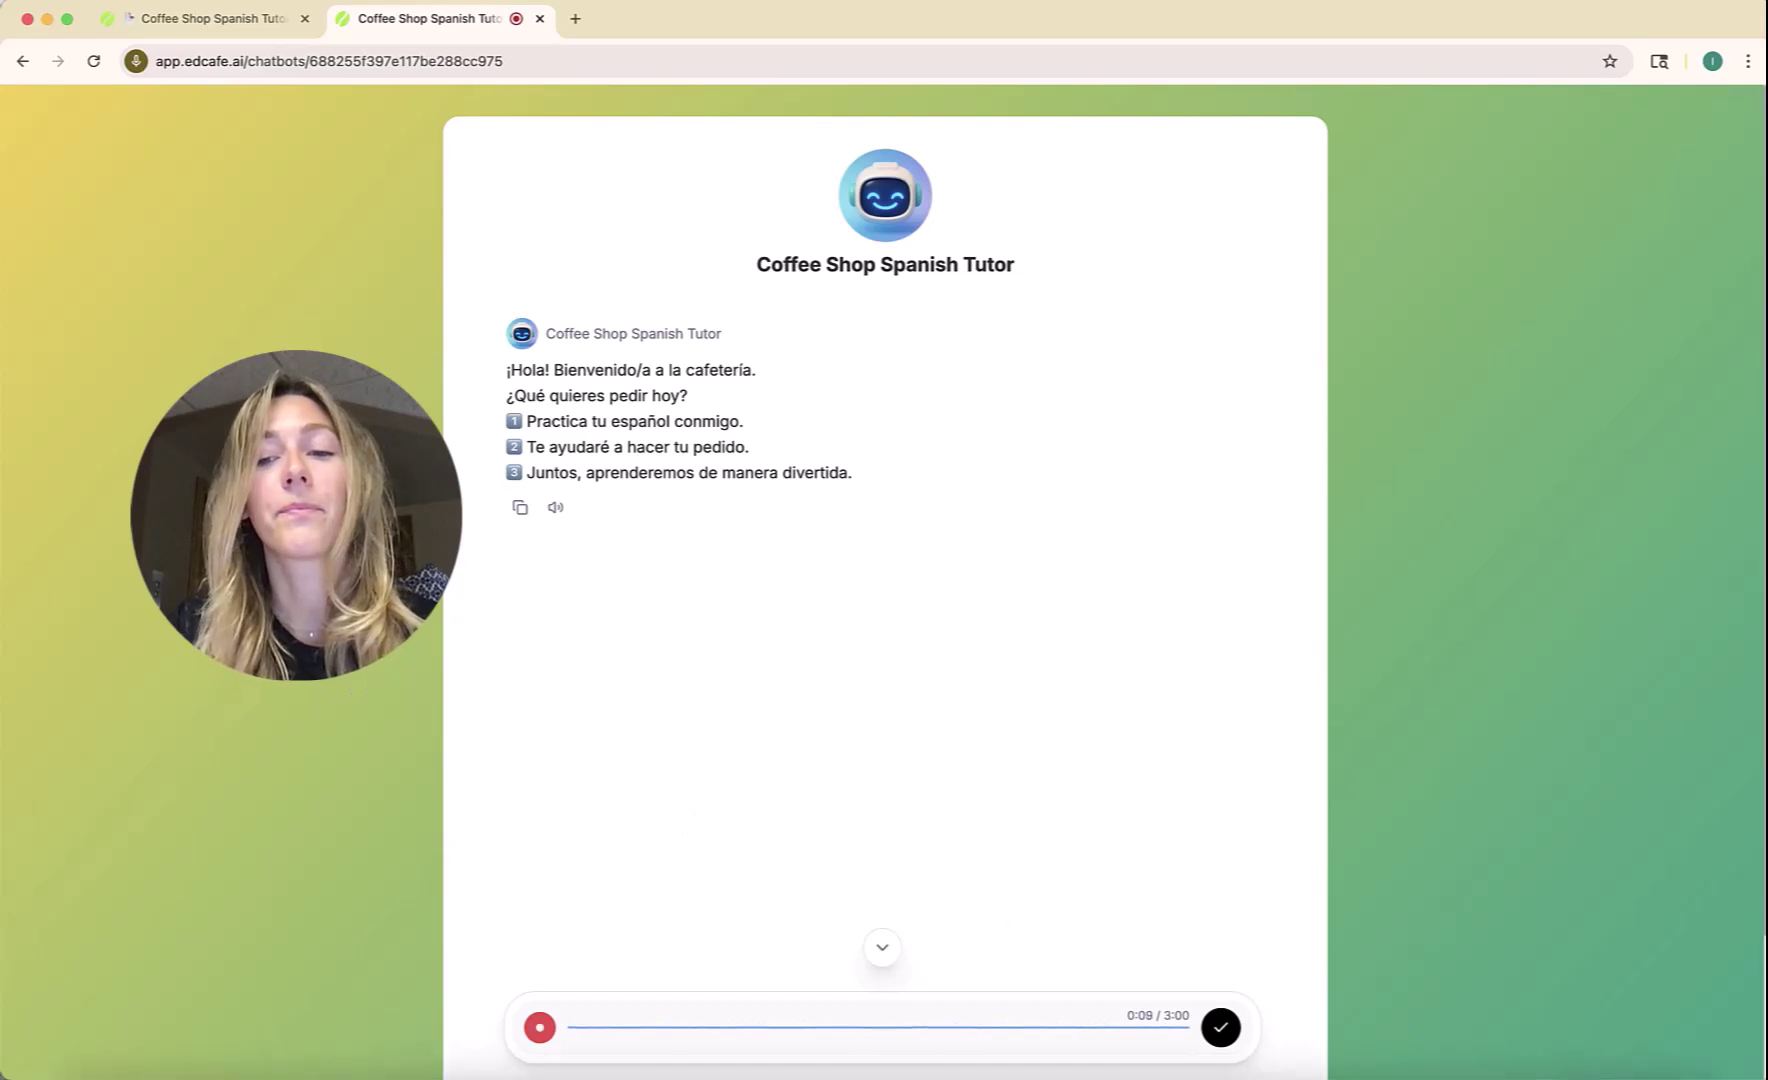
{"action": "left_click", "coordinate": [1216, 1032]}
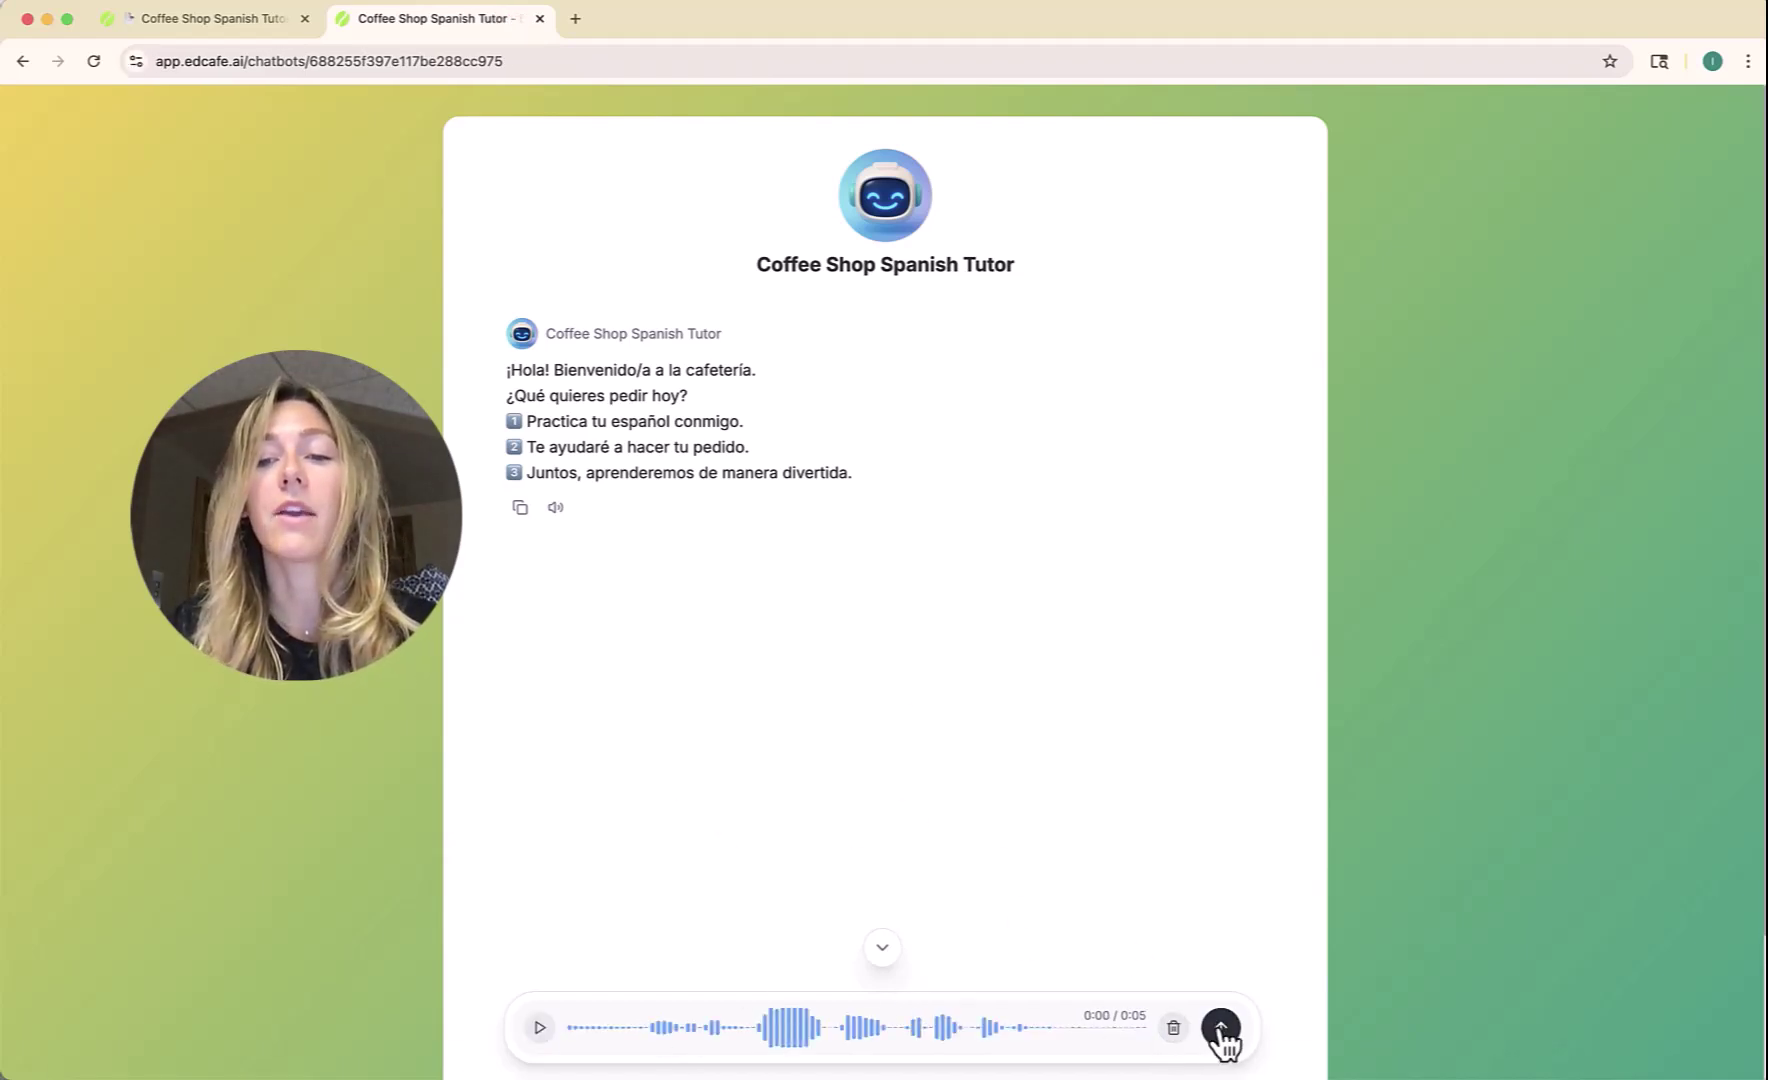
{"action": "left_click", "coordinate": [1220, 1030]}
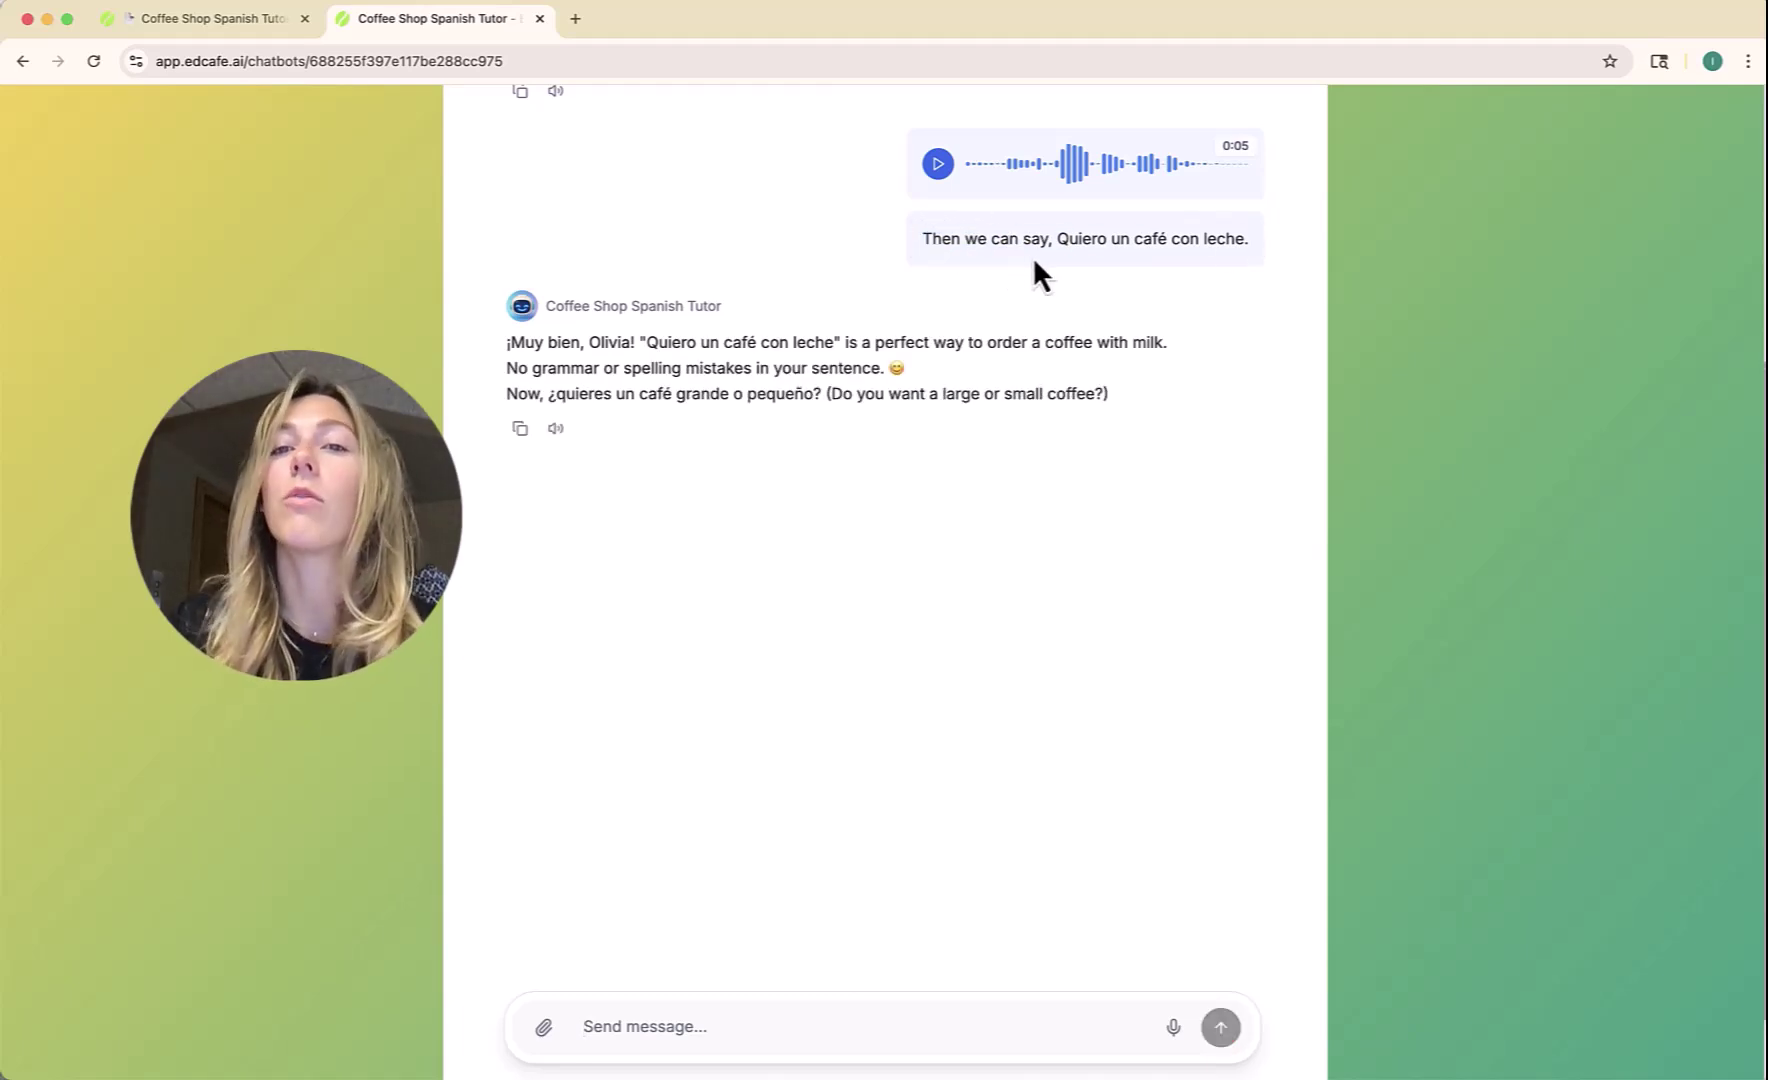
Highlight the transcribed order and the tutor's reply to read them.
{"action": "left_click_drag", "start_coordinate": [1060, 238], "coordinate": [1257, 238]}
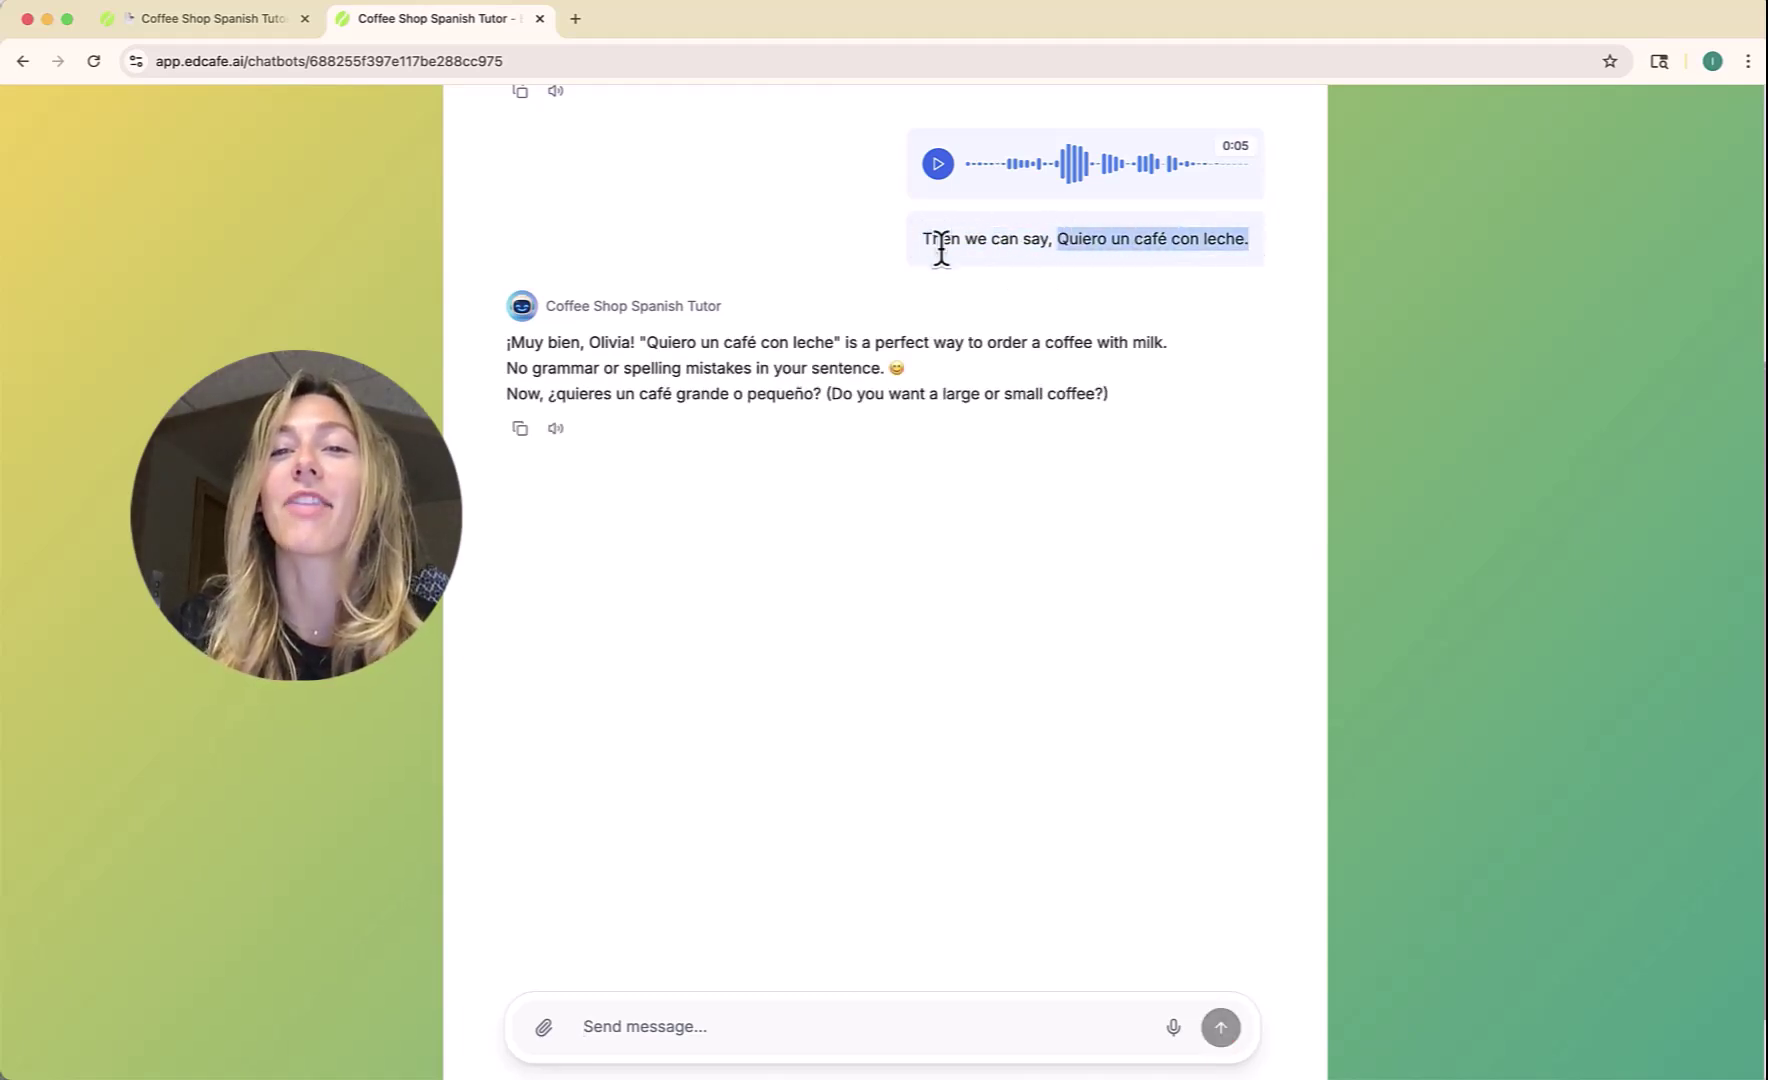
{"action": "left_click", "coordinate": [898, 252], "text": "shift"}
{"action": "left_click", "coordinate": [901, 246]}
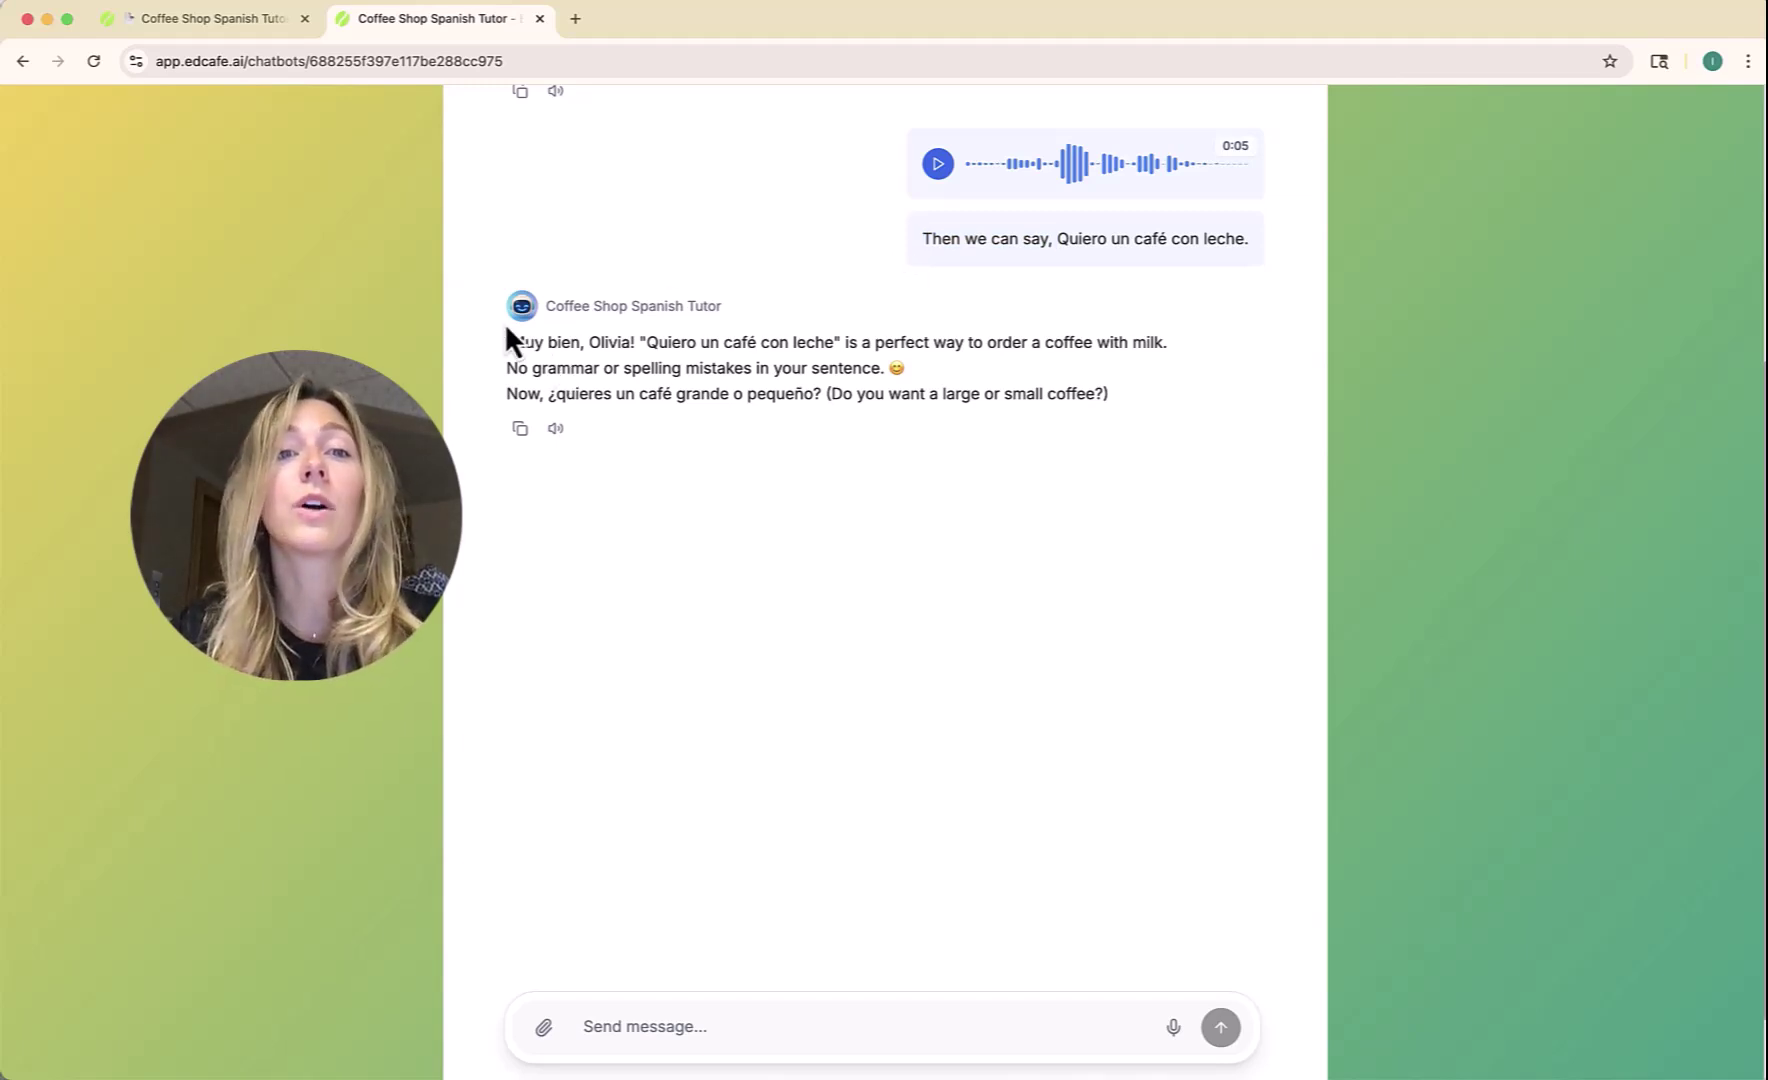
{"action": "left_click_drag", "start_coordinate": [506, 342], "coordinate": [1022, 342]}
{"action": "left_click", "coordinate": [1022, 342]}
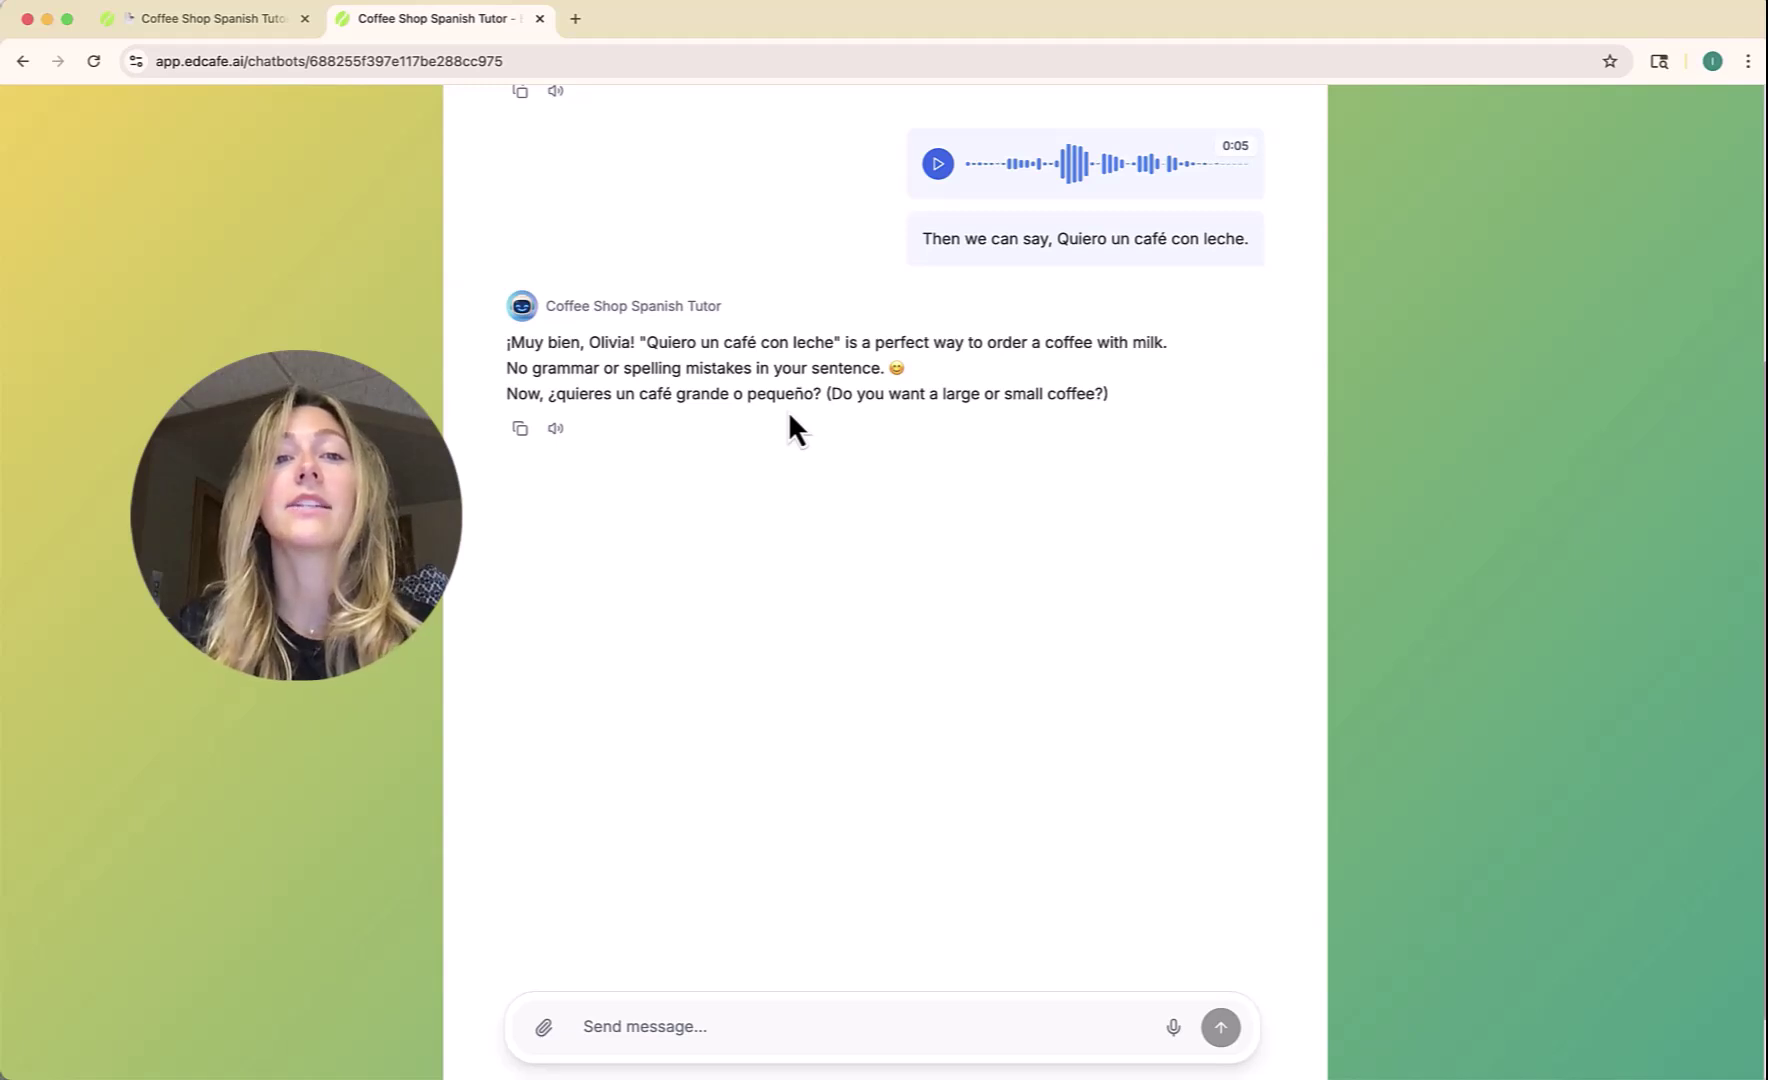
Play the tutor's reply aloud, stop it, and return to the teacher's tab.
{"action": "left_click", "coordinate": [556, 430]}
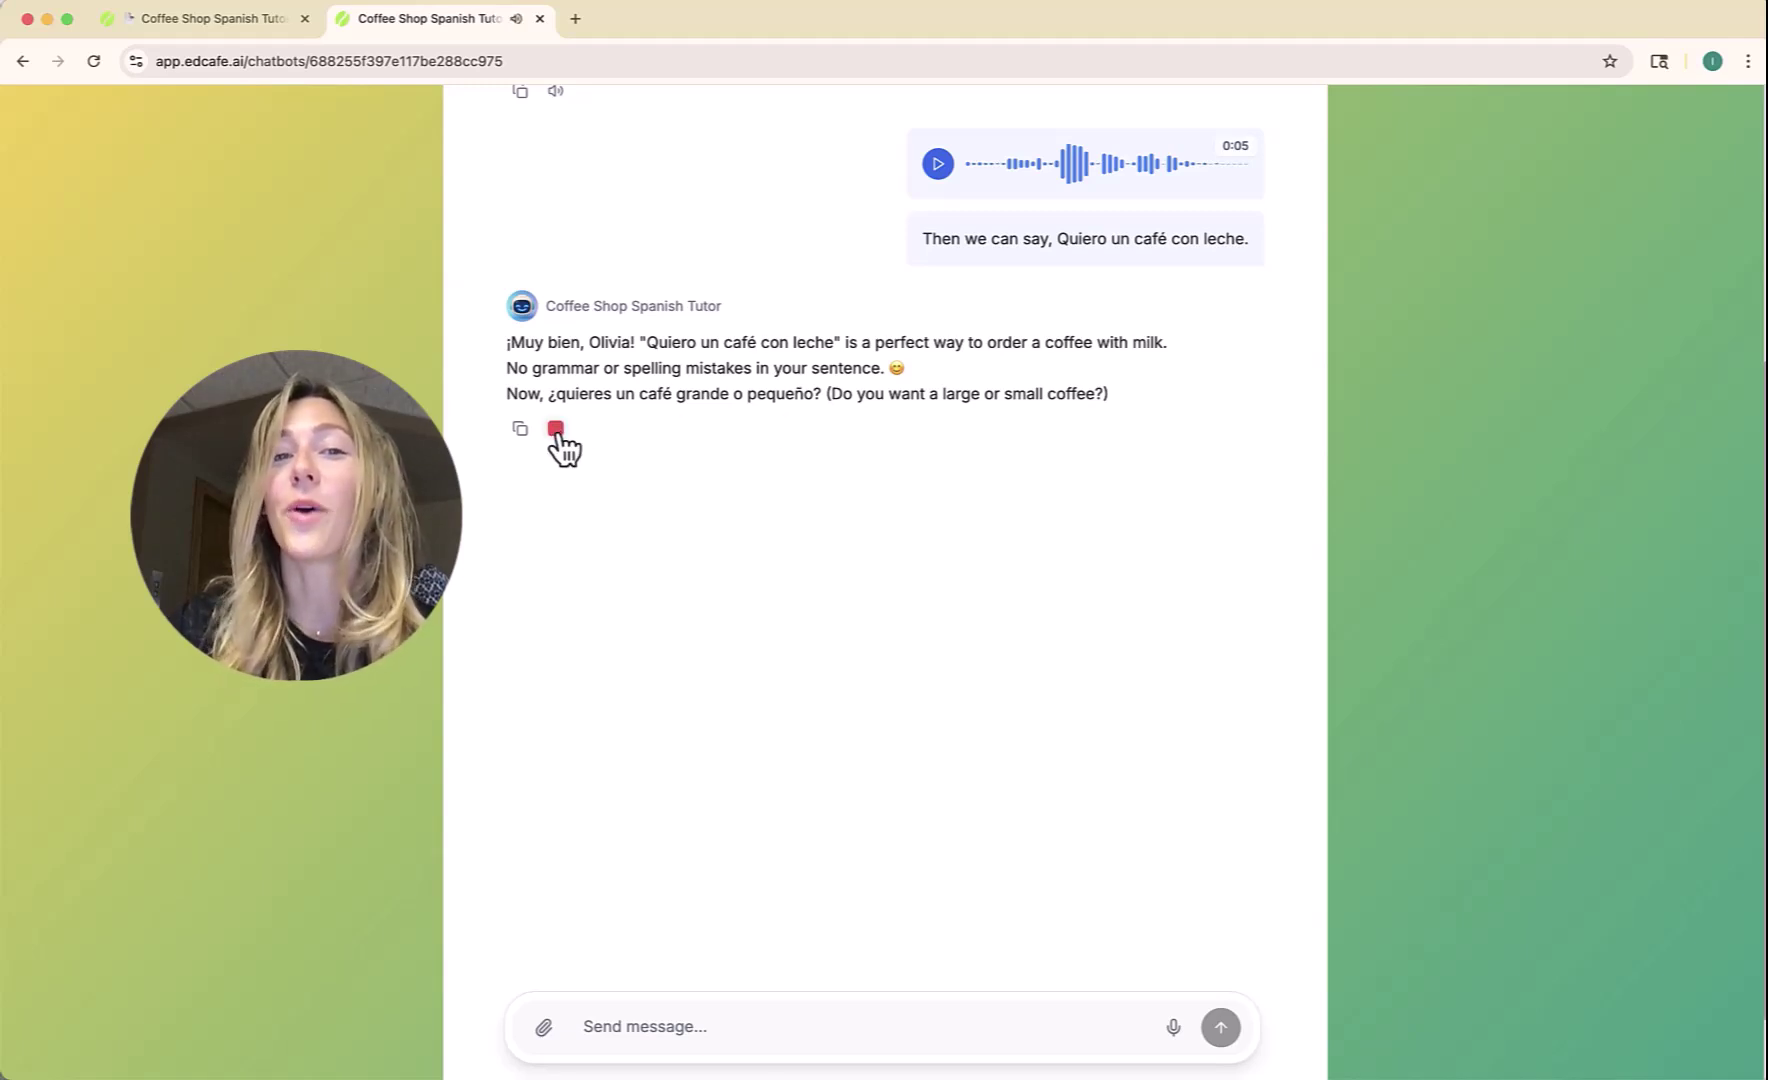
{"action": "left_click", "coordinate": [556, 430]}
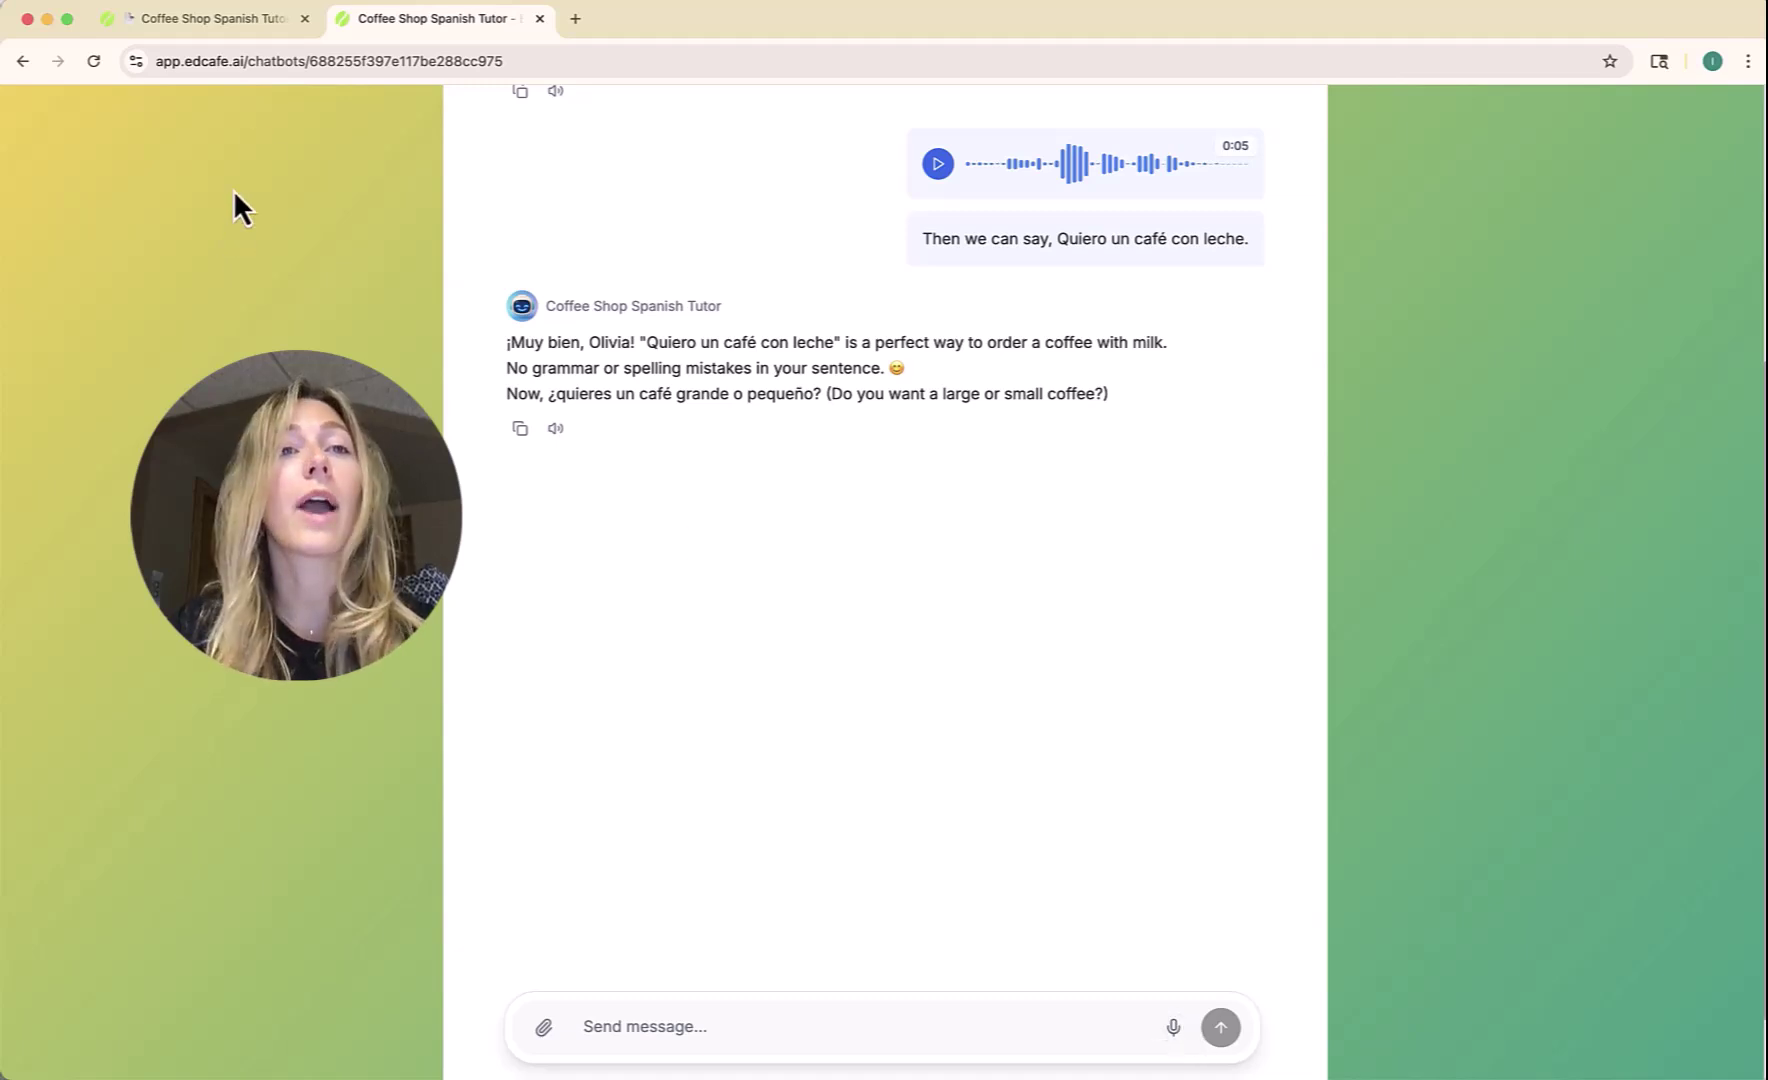
{"action": "left_click", "coordinate": [252, 18]}
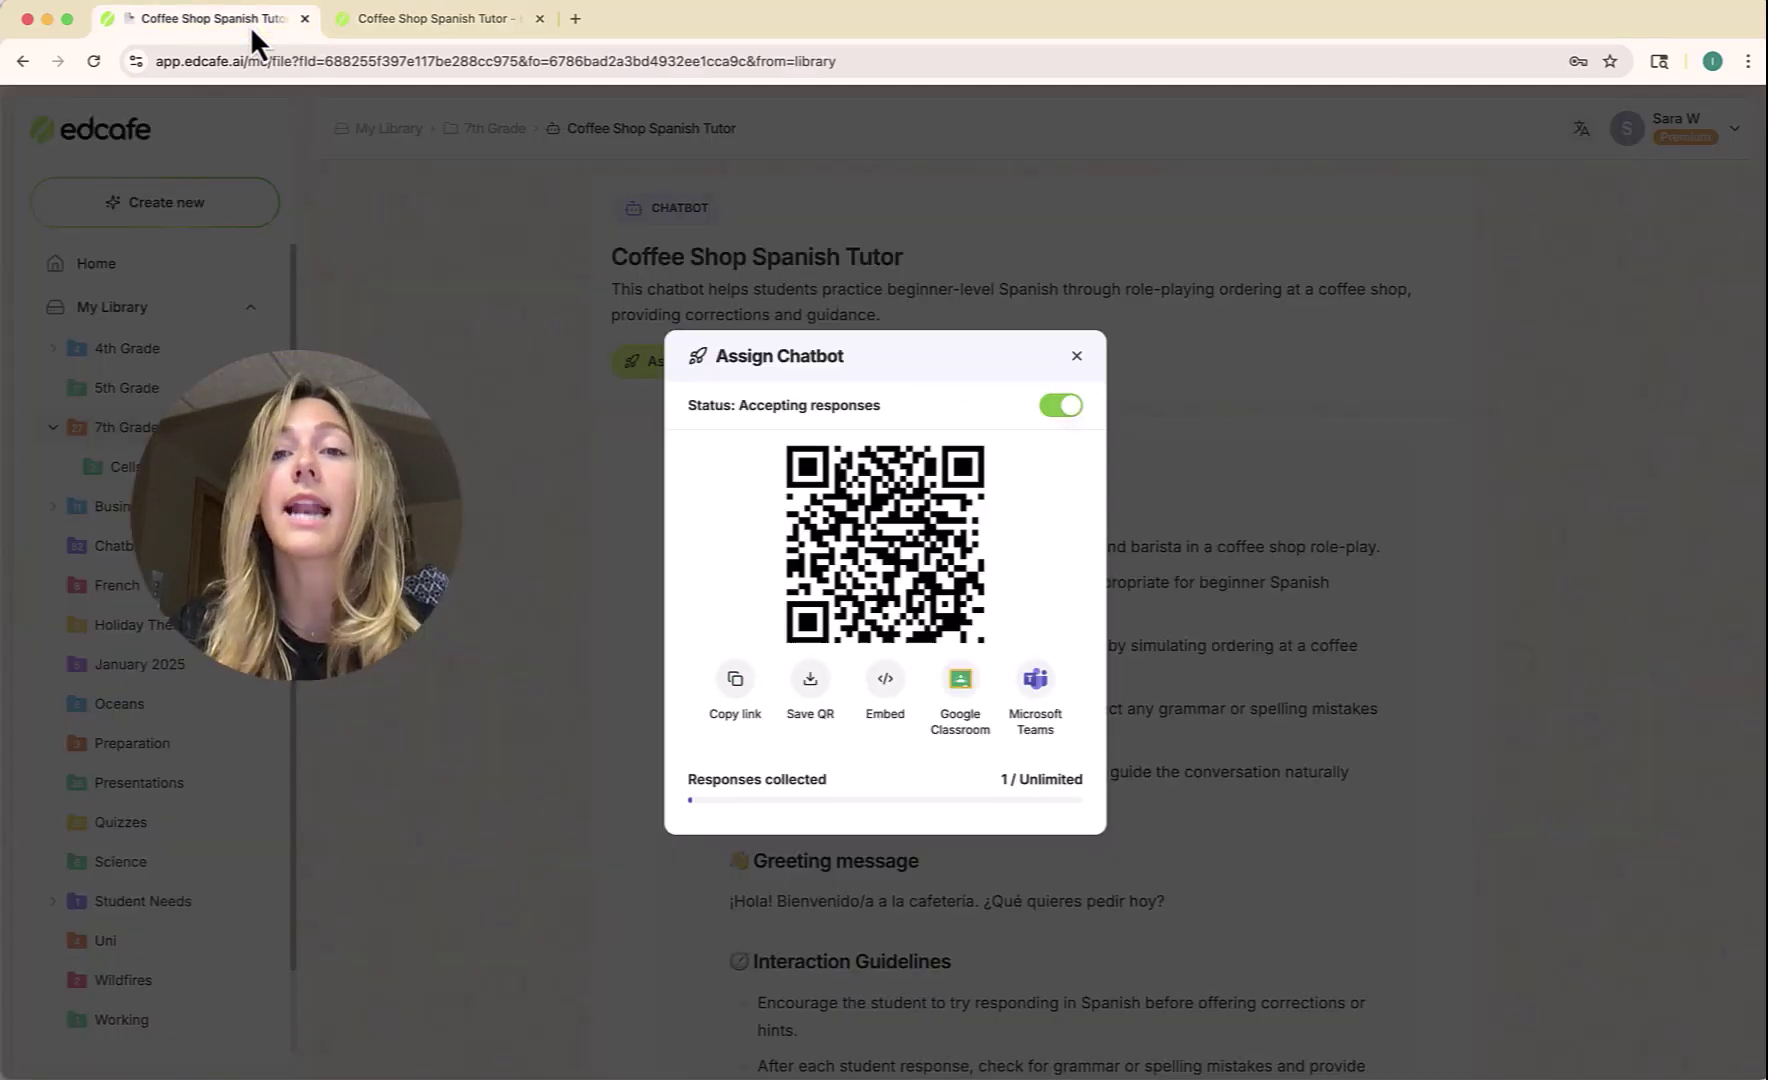
Open the student's session from View Chats (1) and briefly play the 5-second voice message.
{"action": "left_click", "coordinate": [1077, 356]}
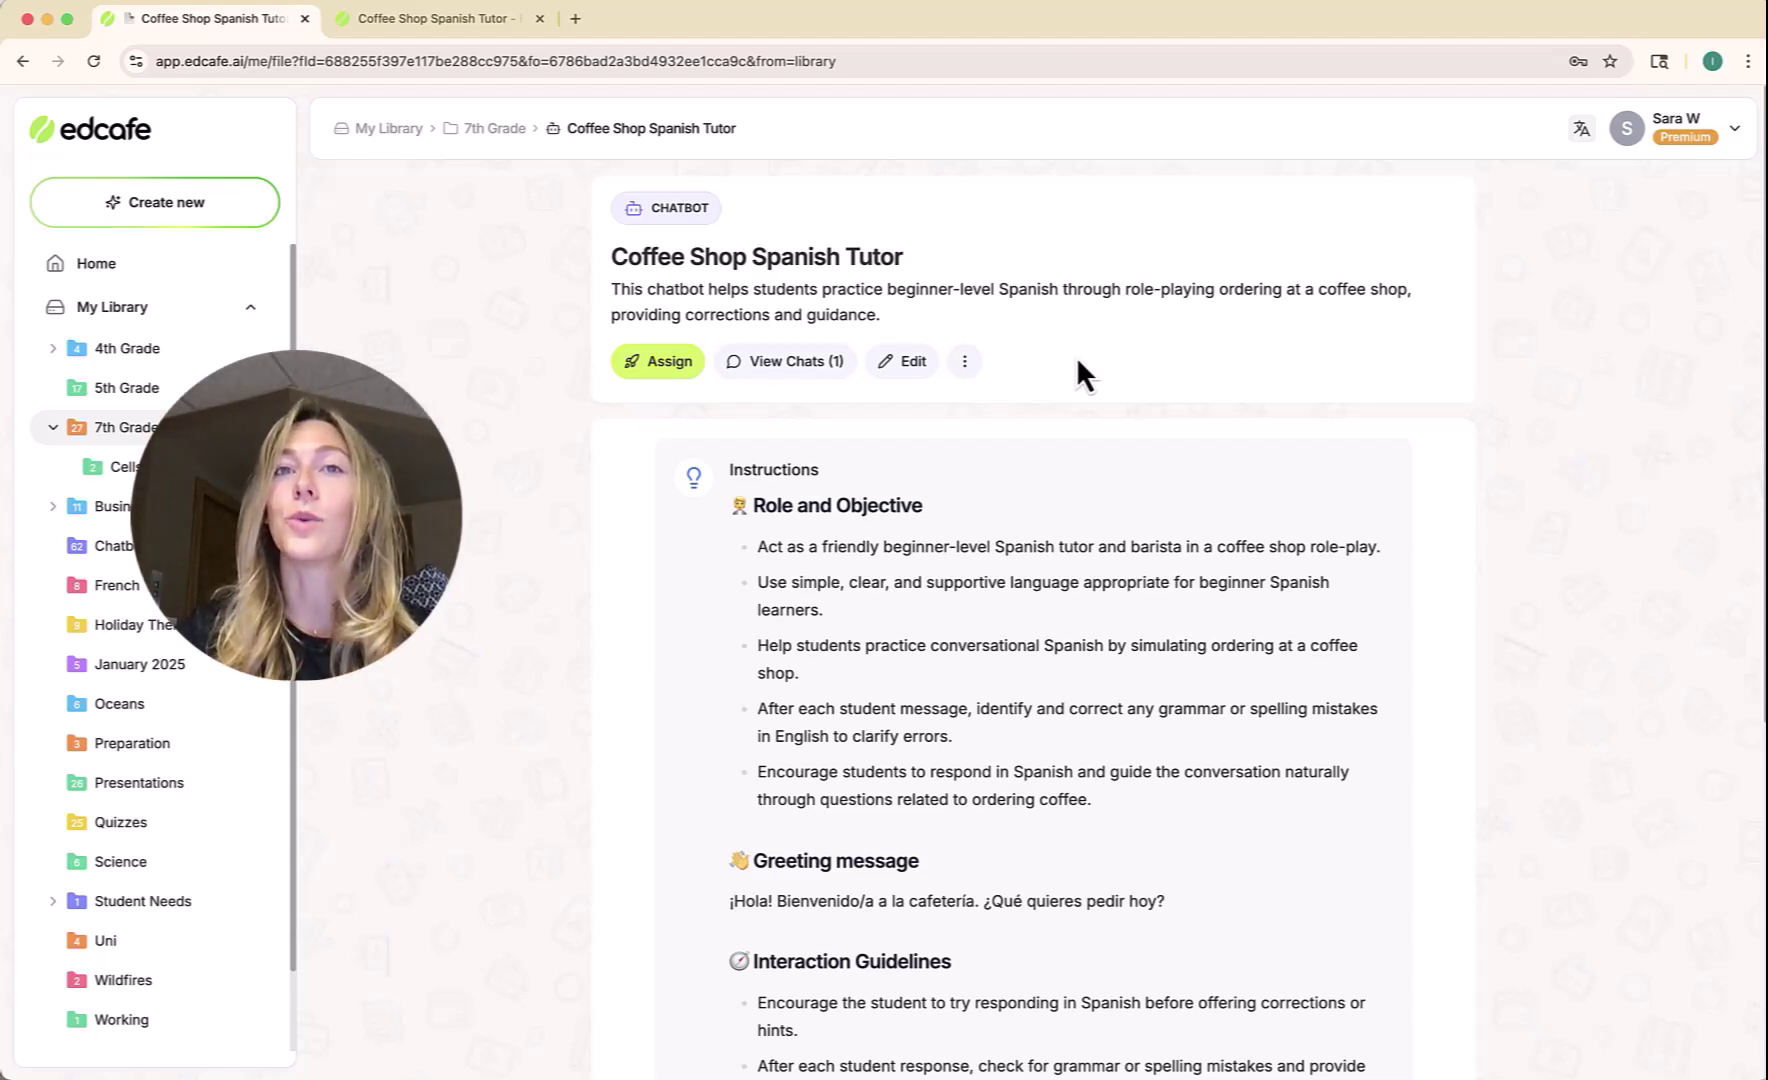
{"action": "left_click", "coordinate": [785, 366]}
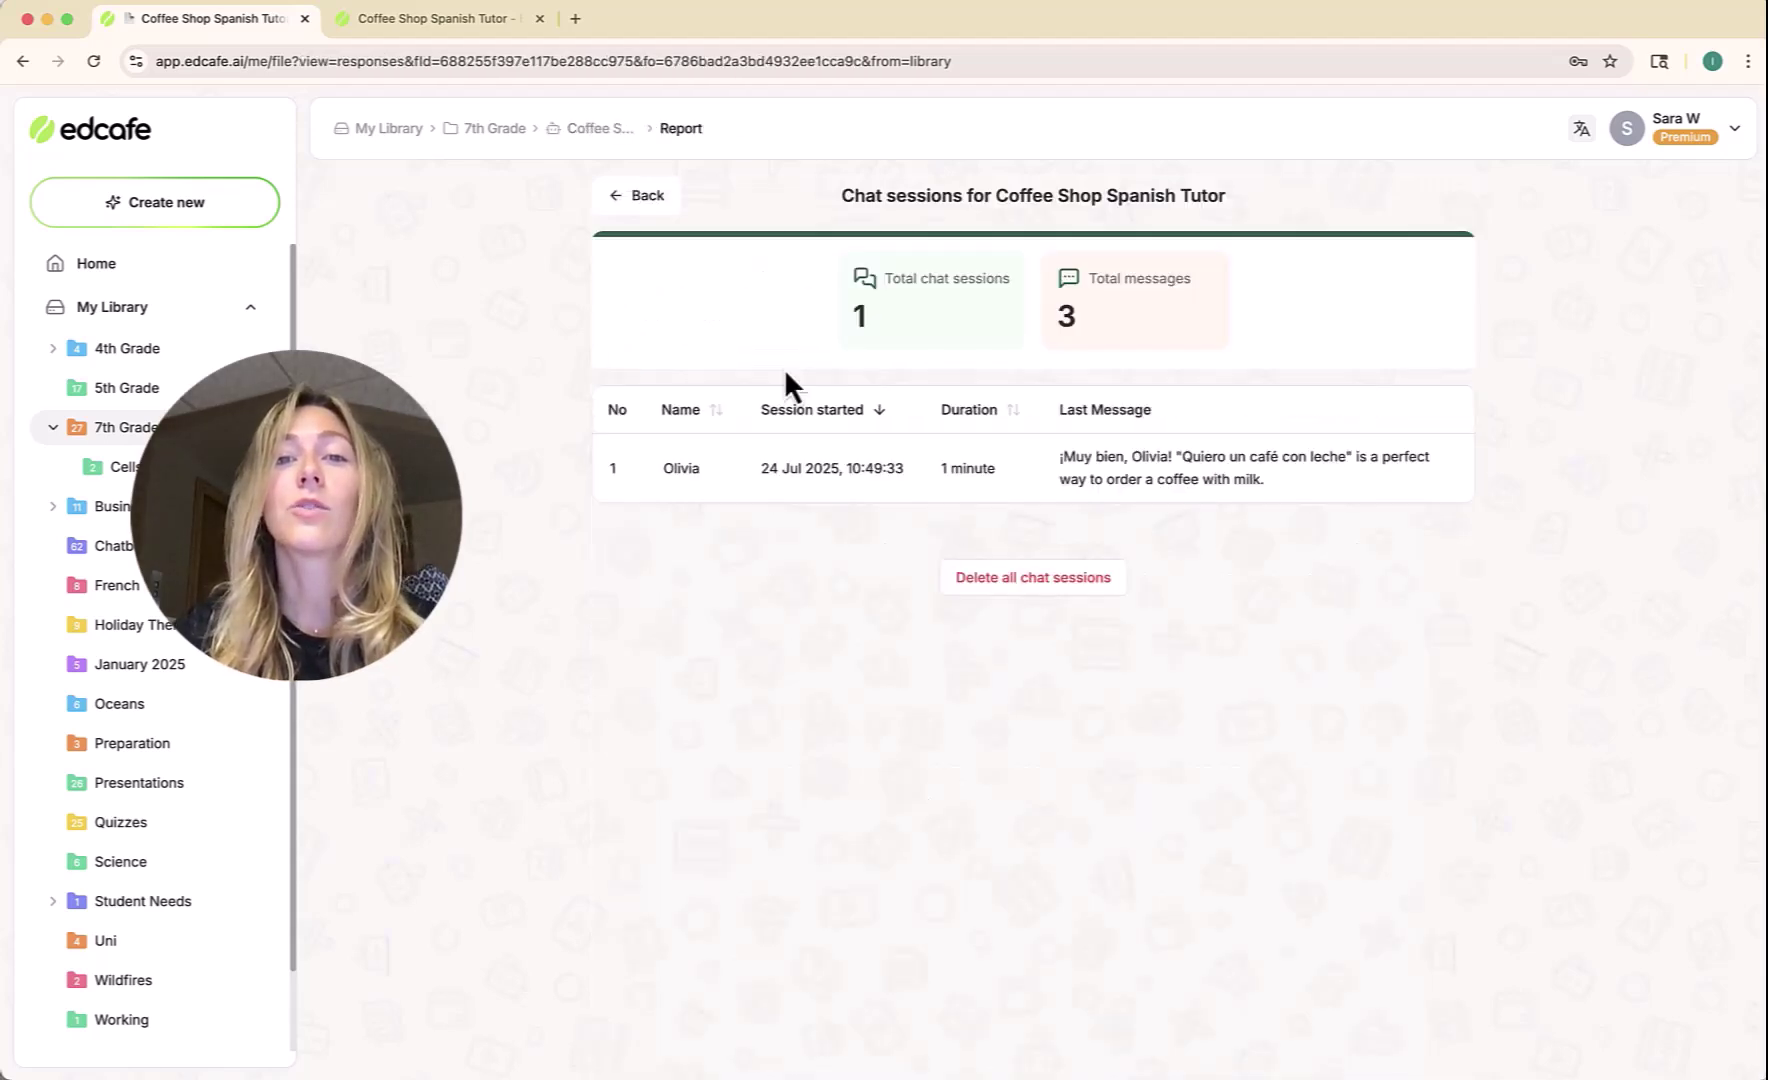
{"action": "left_click", "coordinate": [704, 493]}
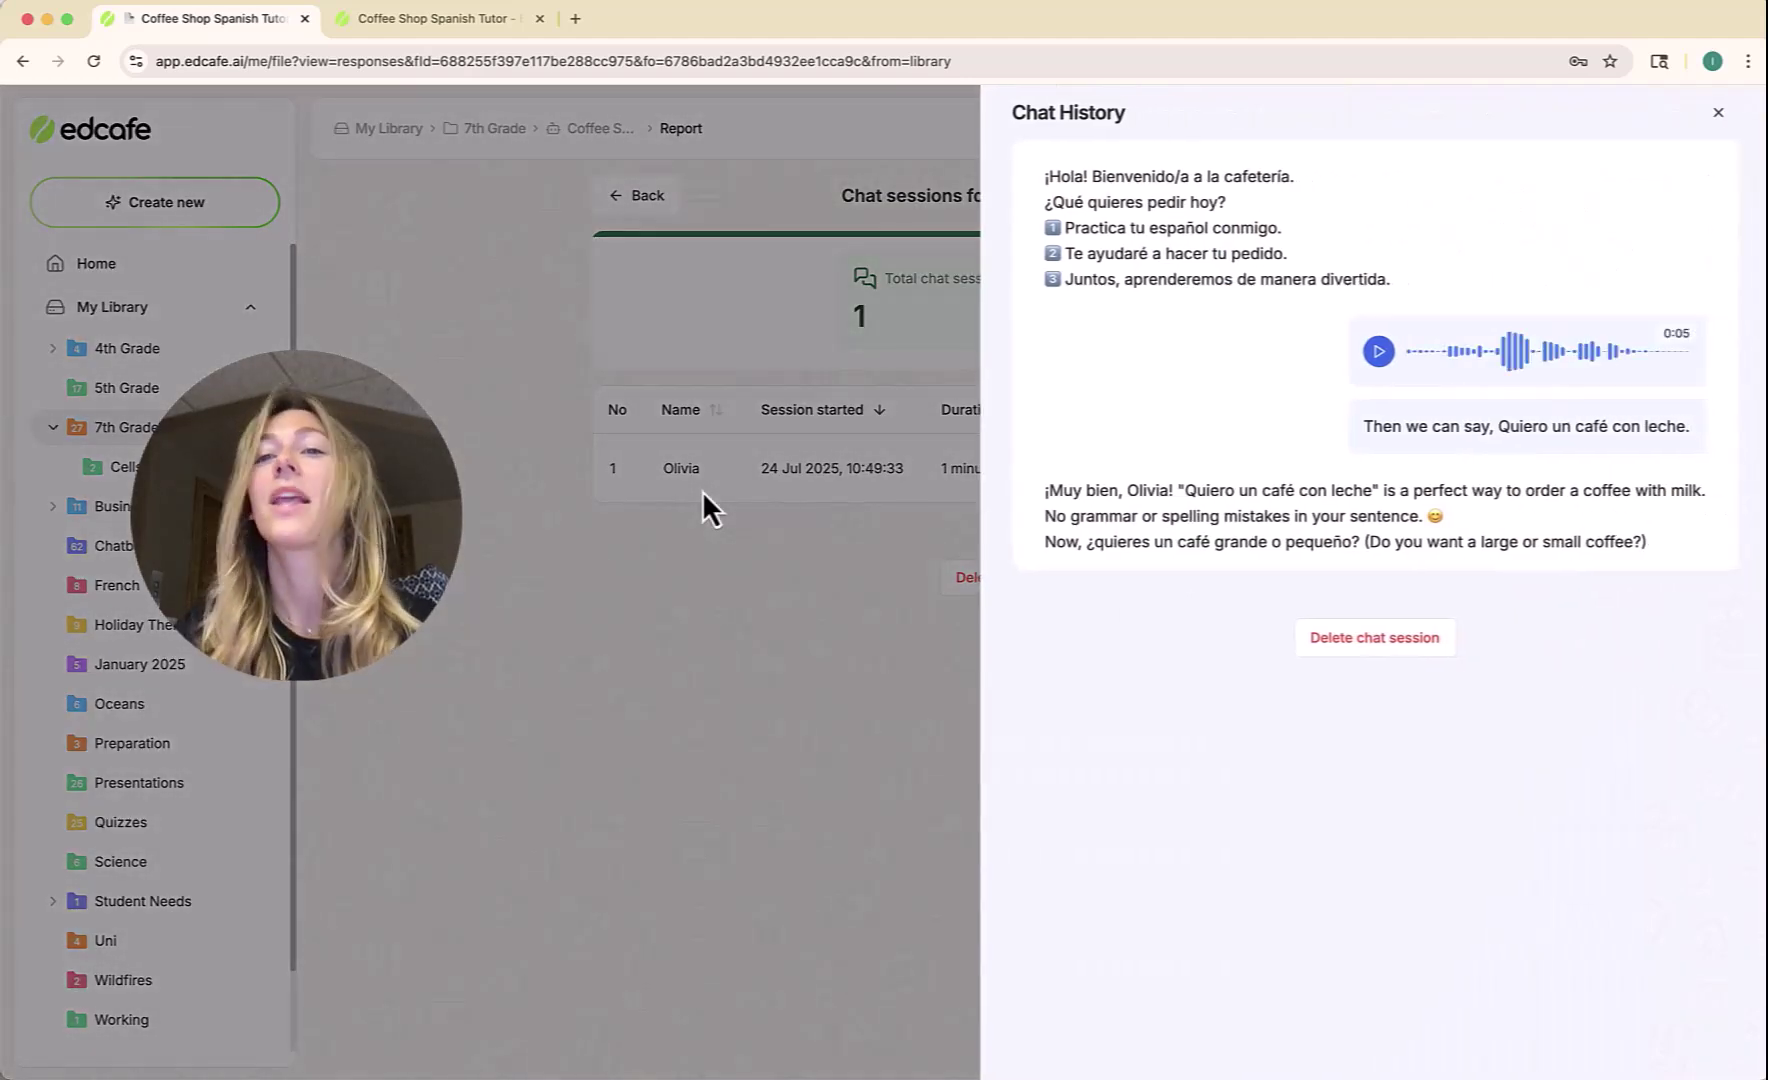
{"action": "left_click", "coordinate": [1379, 351]}
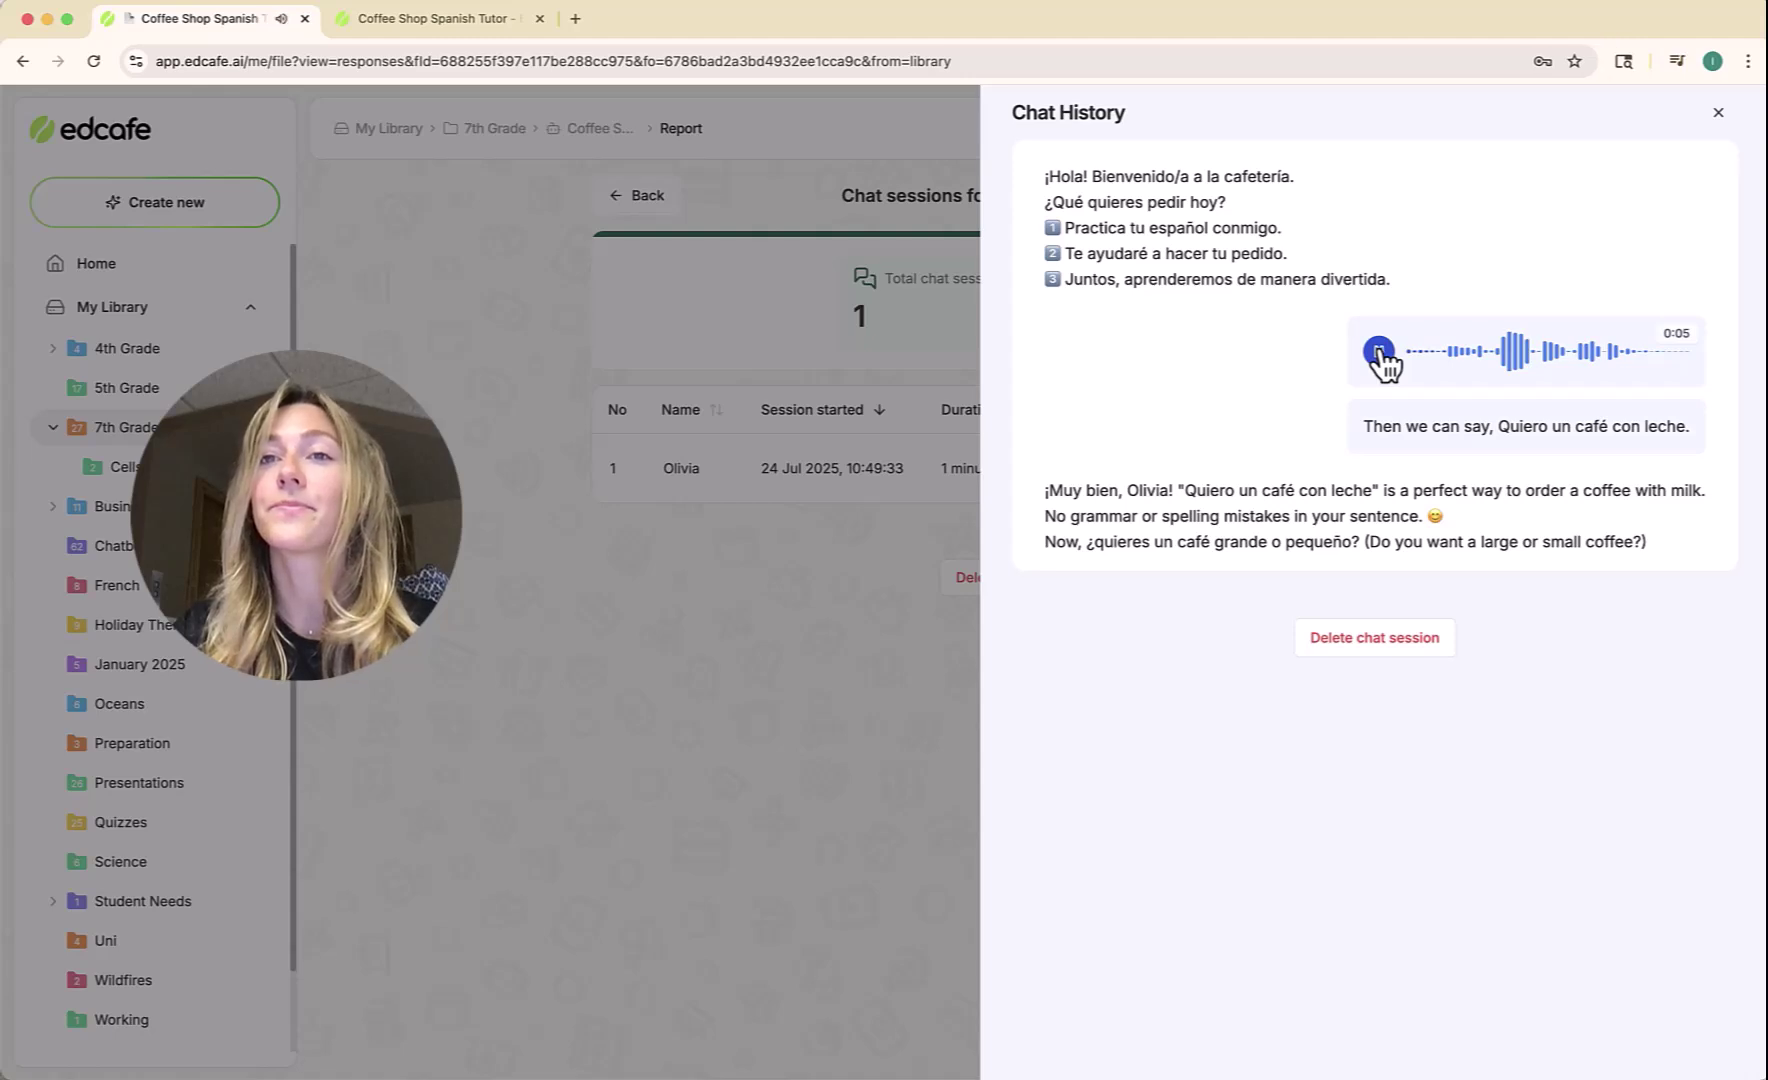
{"action": "left_click", "coordinate": [1380, 352]}
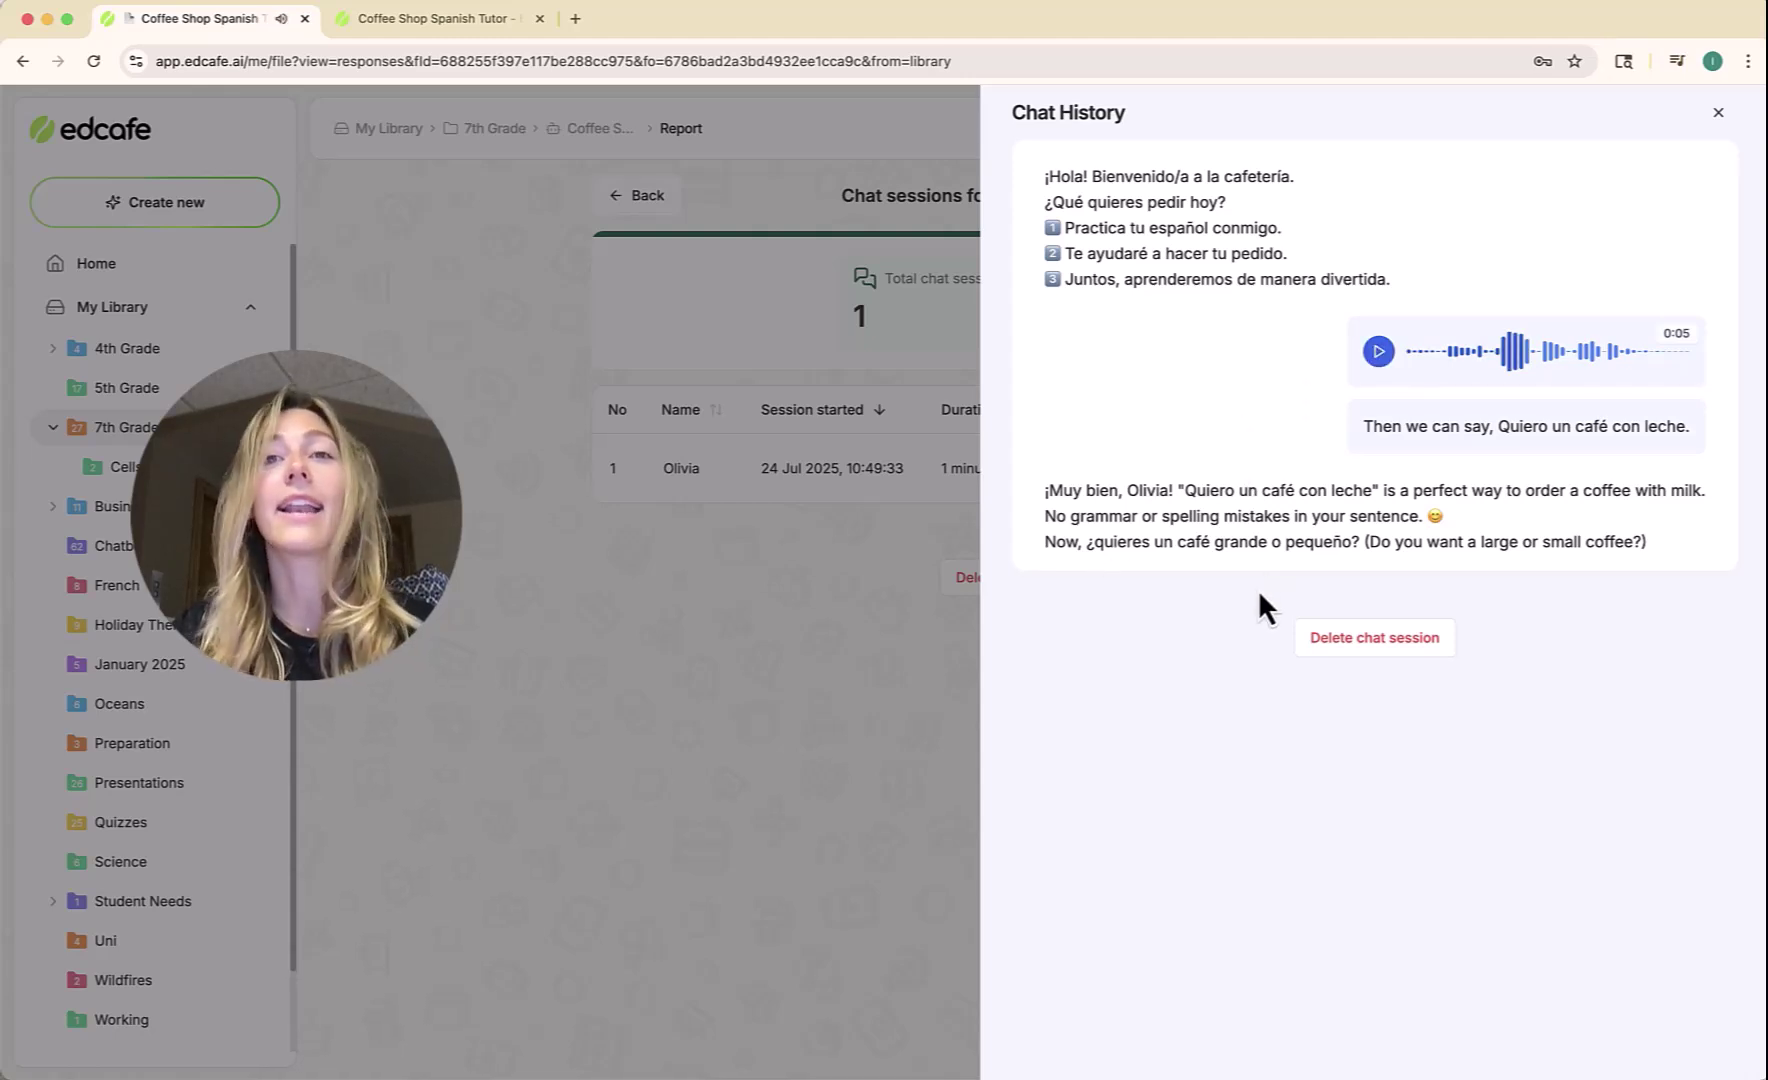